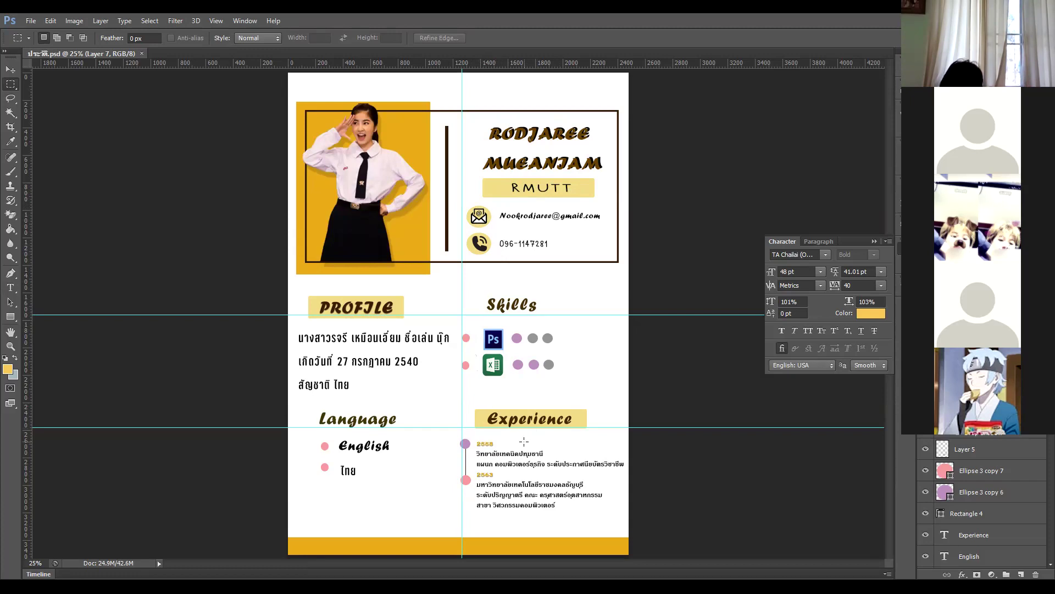
Create a new document with the International Paper preset at A4 size and dock its window alongside the open résumé.
left_click(31, 21)
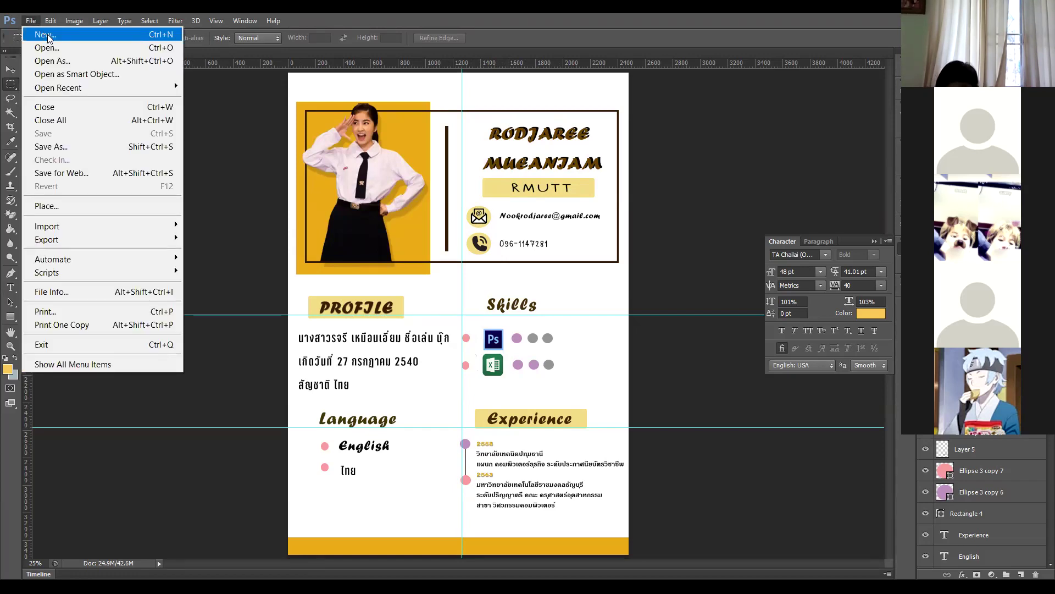
left_click(47, 35)
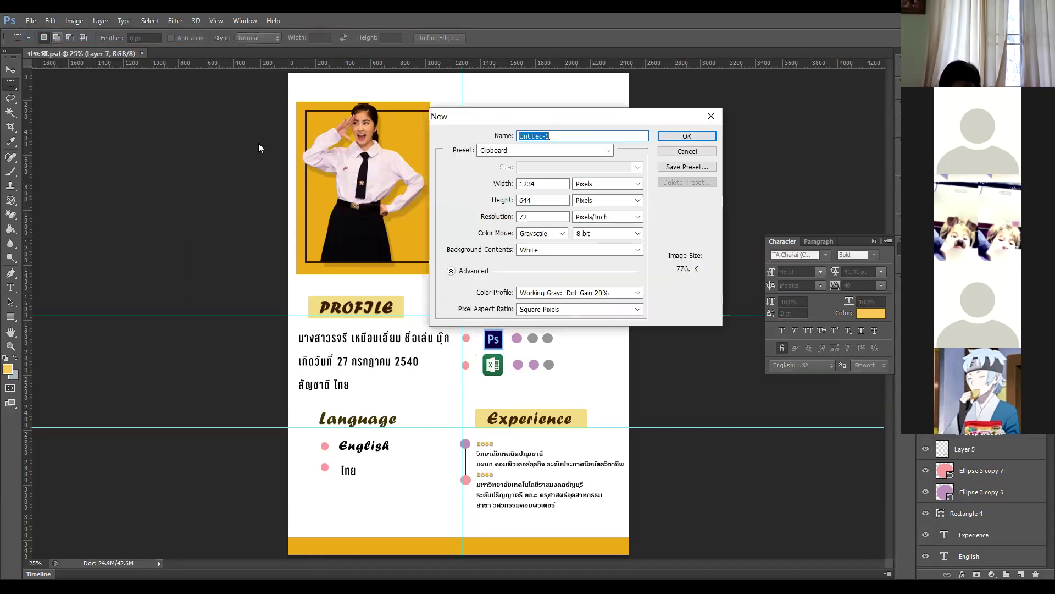
left_click(607, 150)
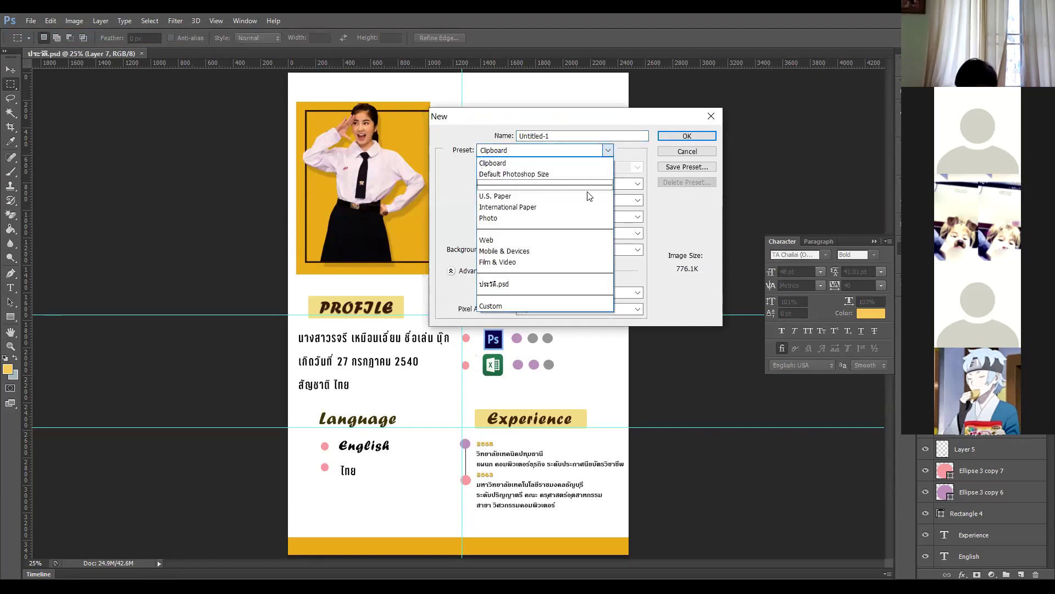
left_click(581, 206)
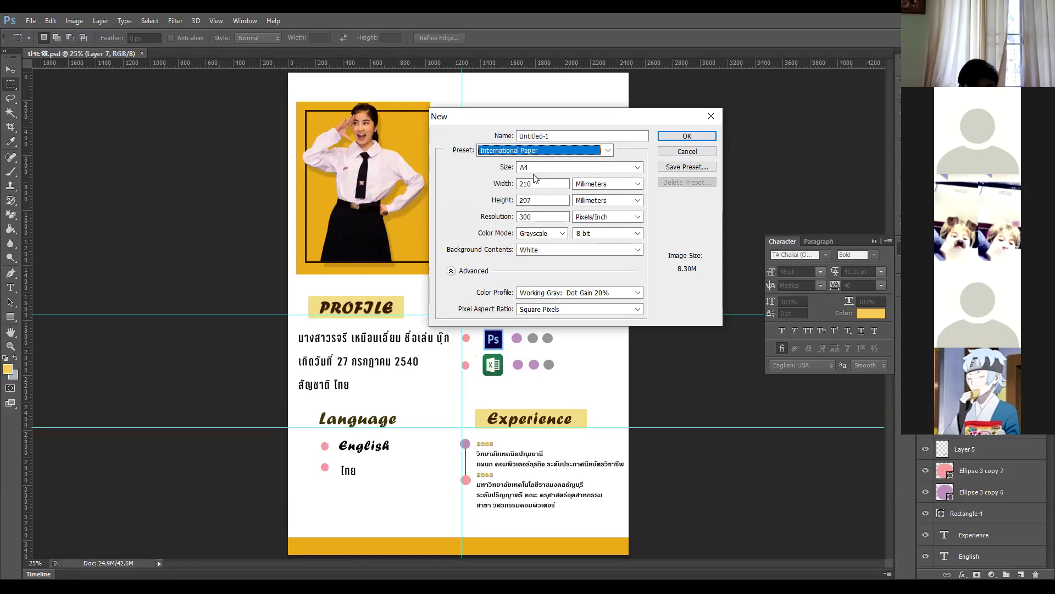
left_click(678, 137)
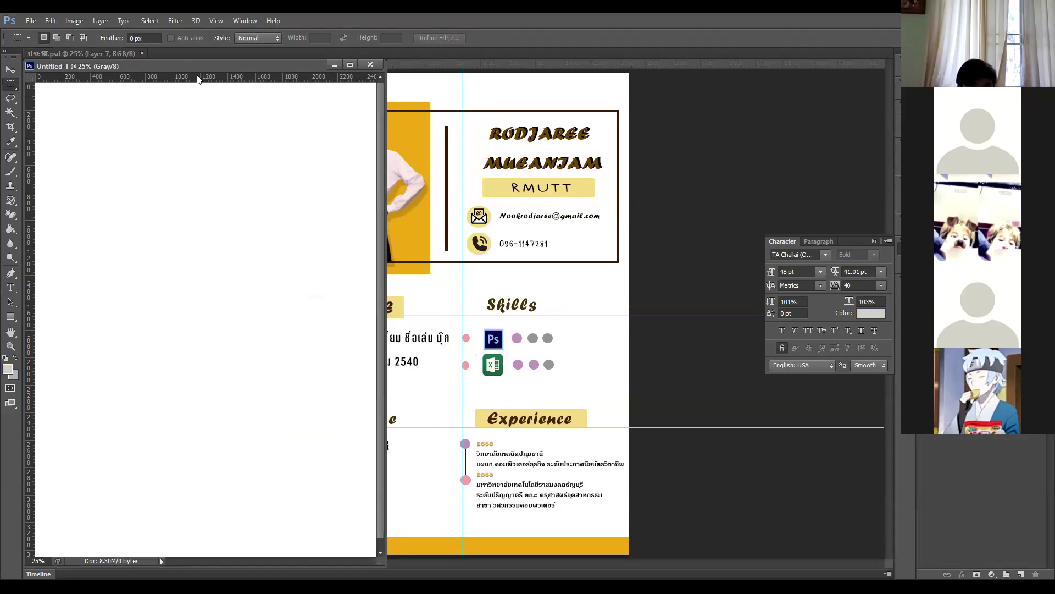
left_click_drag(317, 54, 317, 54)
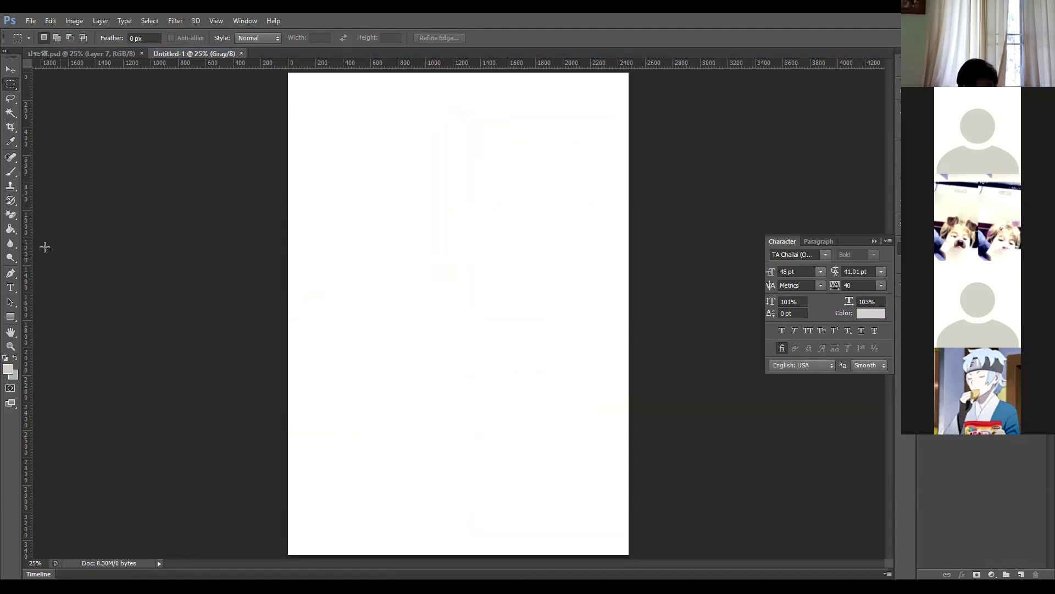
Choose the Magic Eraser tool and open the image รูปภาพ6.
left_click(15, 217)
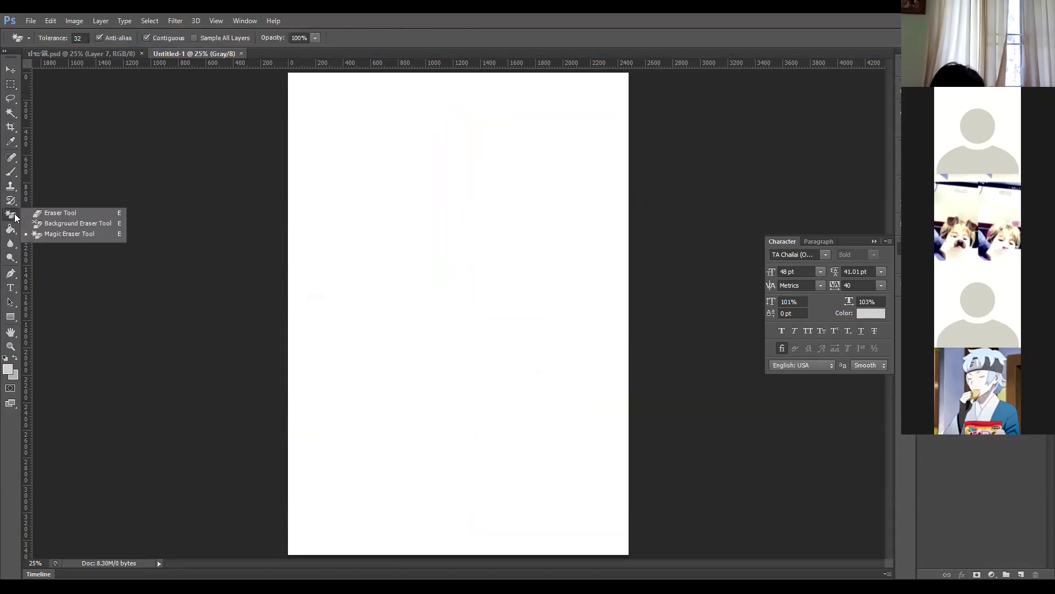
left_click(15, 217)
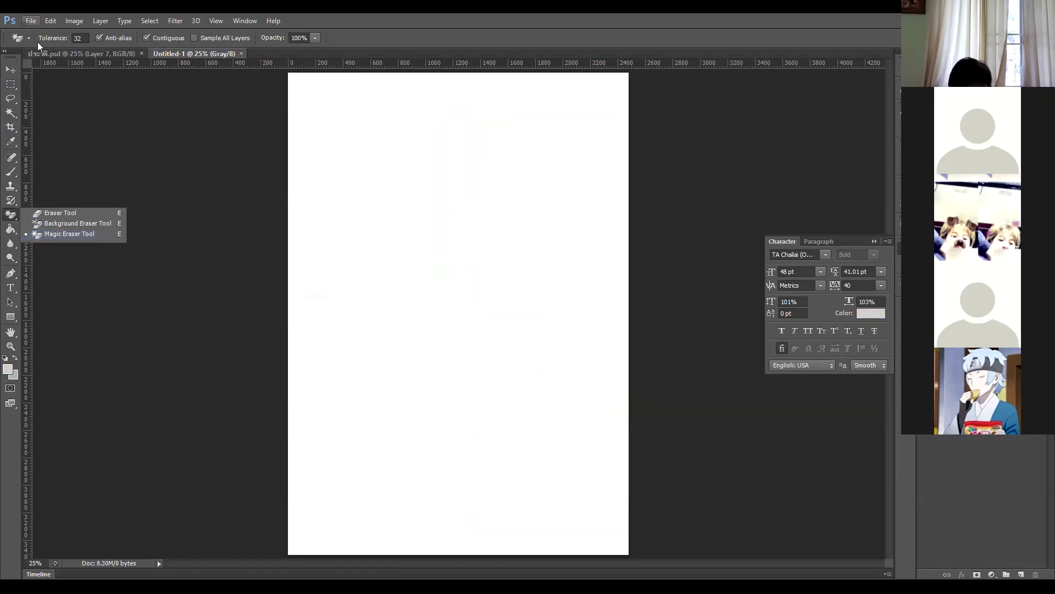
key("ctrl+o")
scroll(574, 331, "down", 10)
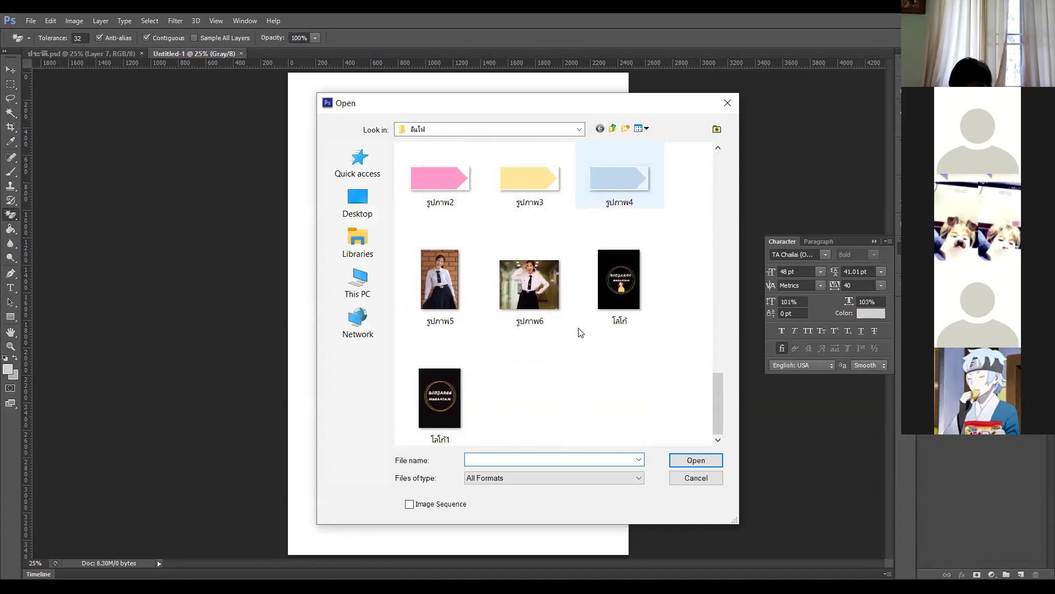
left_click(555, 283)
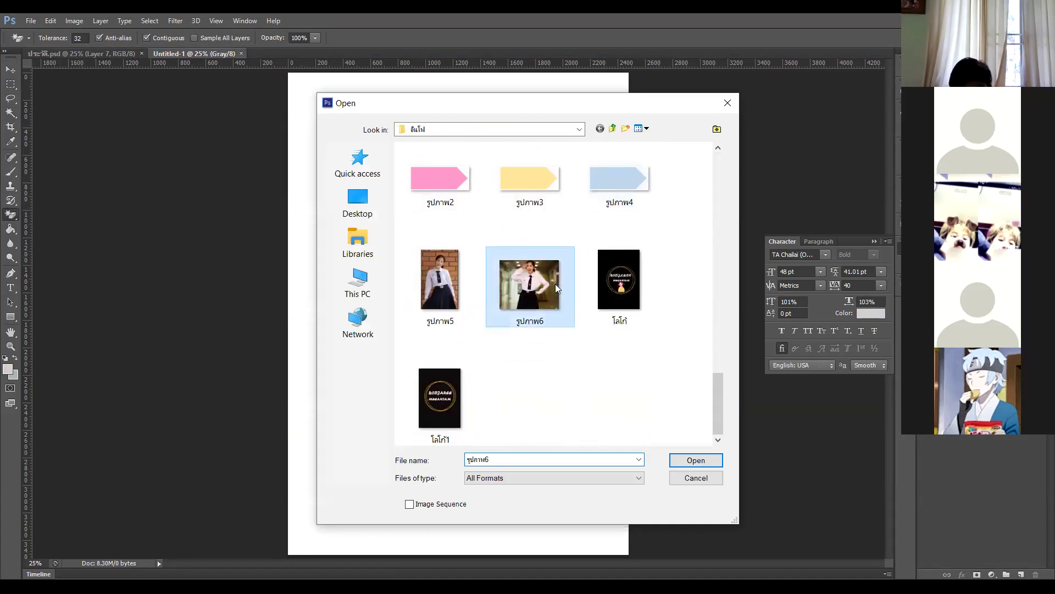
left_click(695, 460)
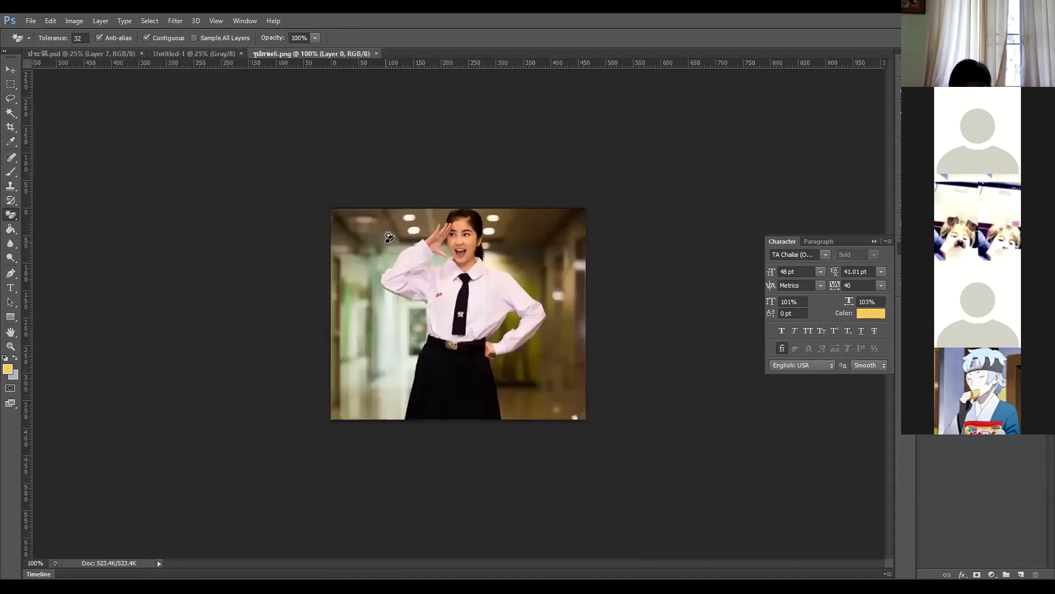
Try erasing the corridor background around the woman with the Magic Eraser, and close the image without saving.
left_click(389, 236)
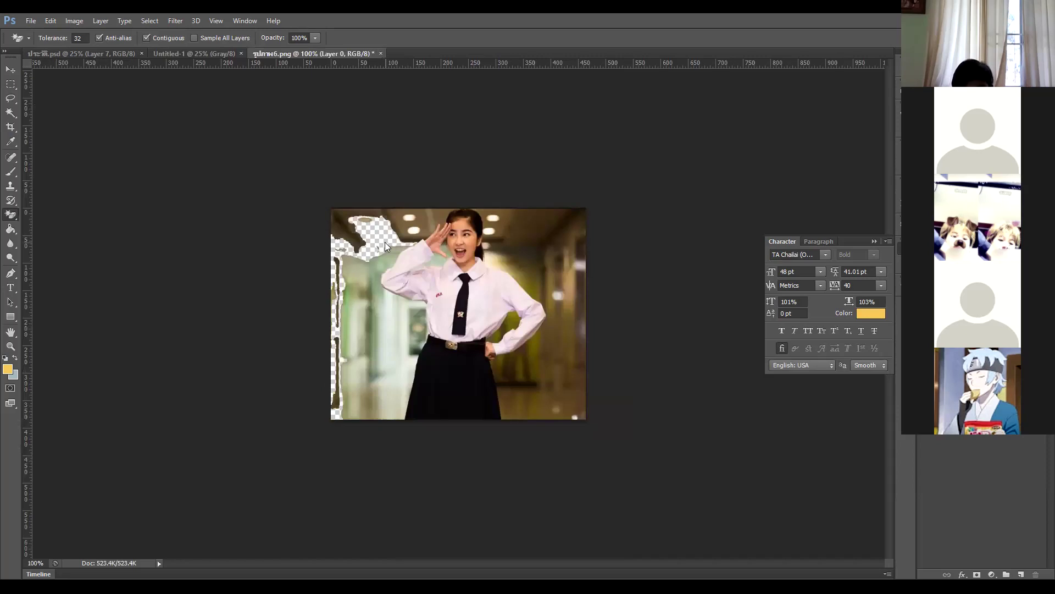
left_click(496, 237)
left_click(551, 346)
left_click(569, 302)
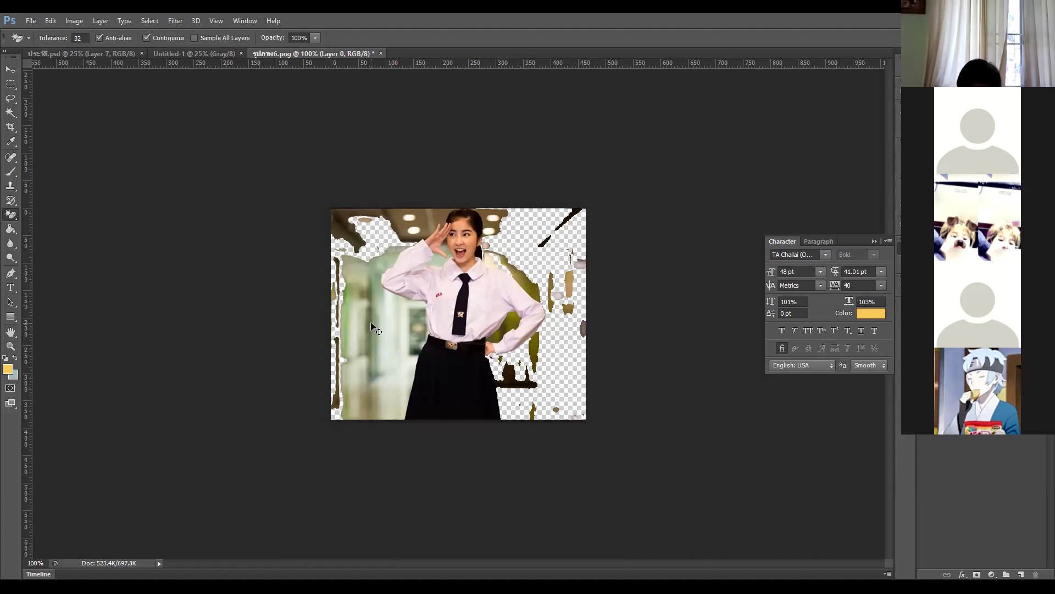
left_click(379, 54)
left_click(474, 234)
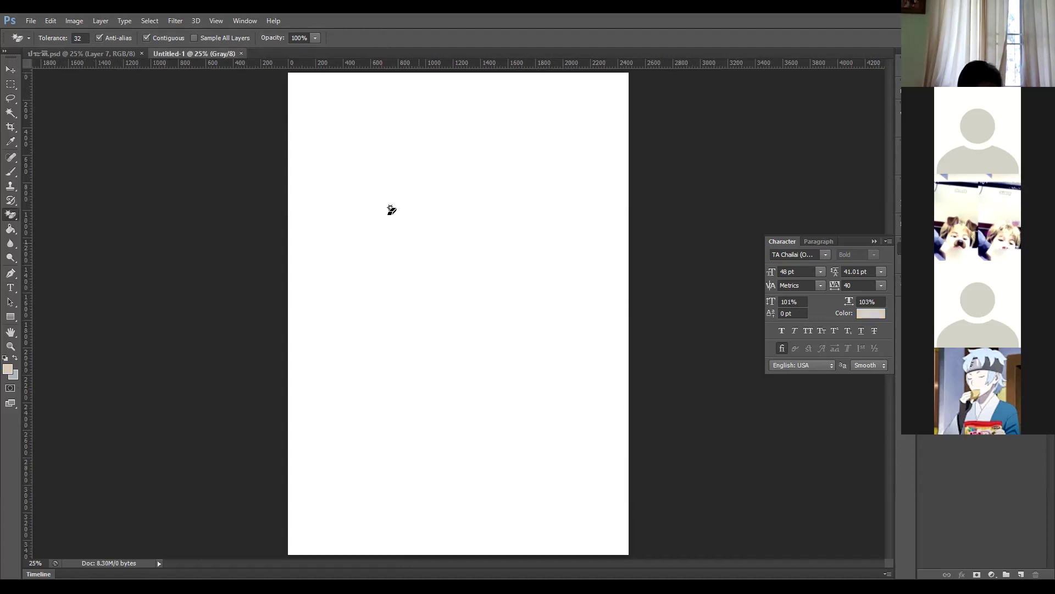
Open the cut-out image pixlr-bg-result and dock its window with the other documents.
left_click(30, 20)
left_click(39, 45)
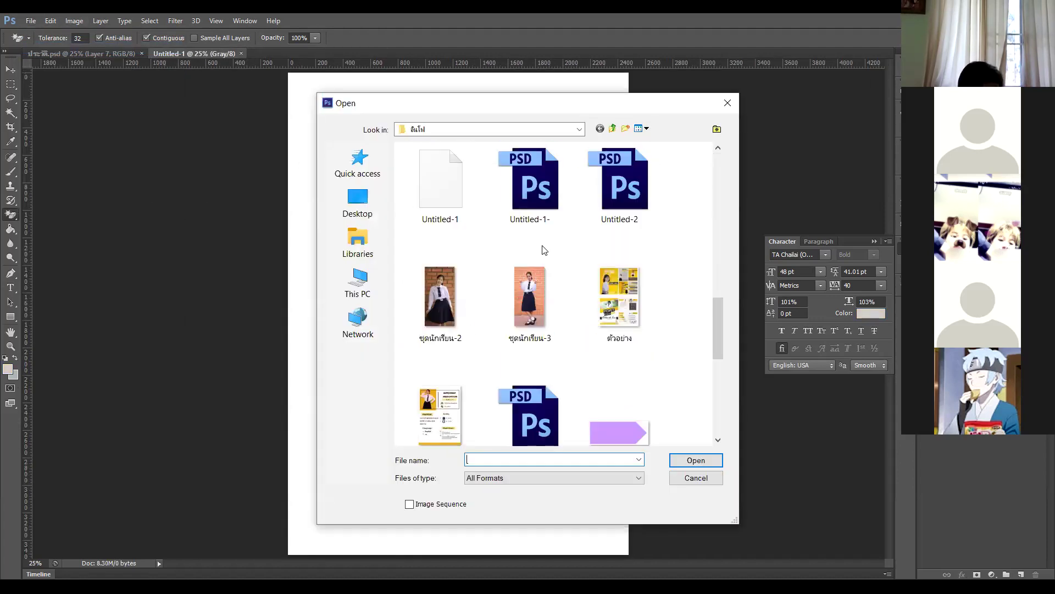
scroll(544, 250, "up", 3)
left_click(539, 248)
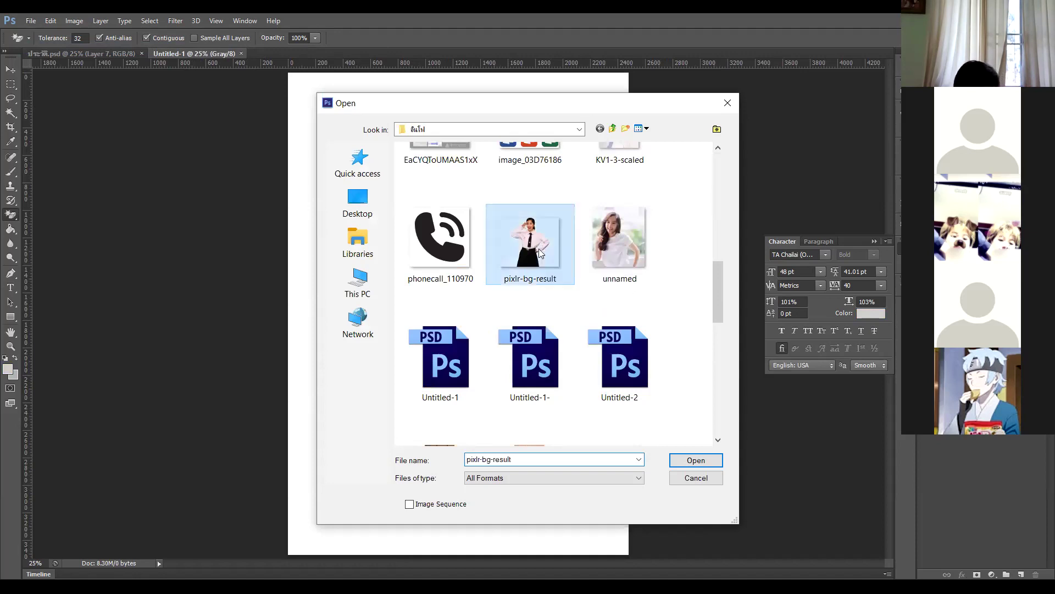
left_click(698, 461)
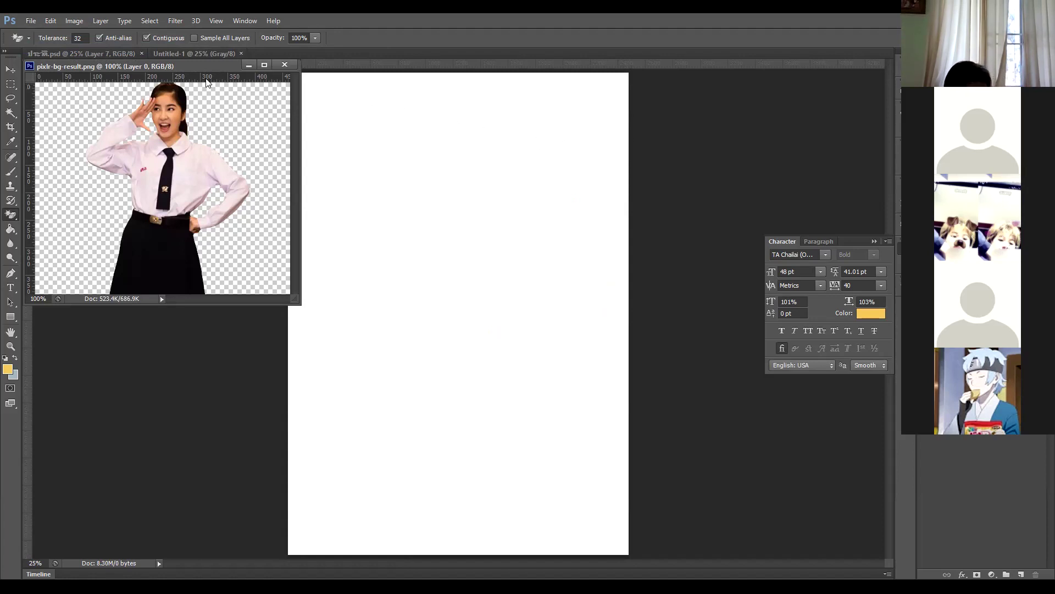
left_click(435, 54)
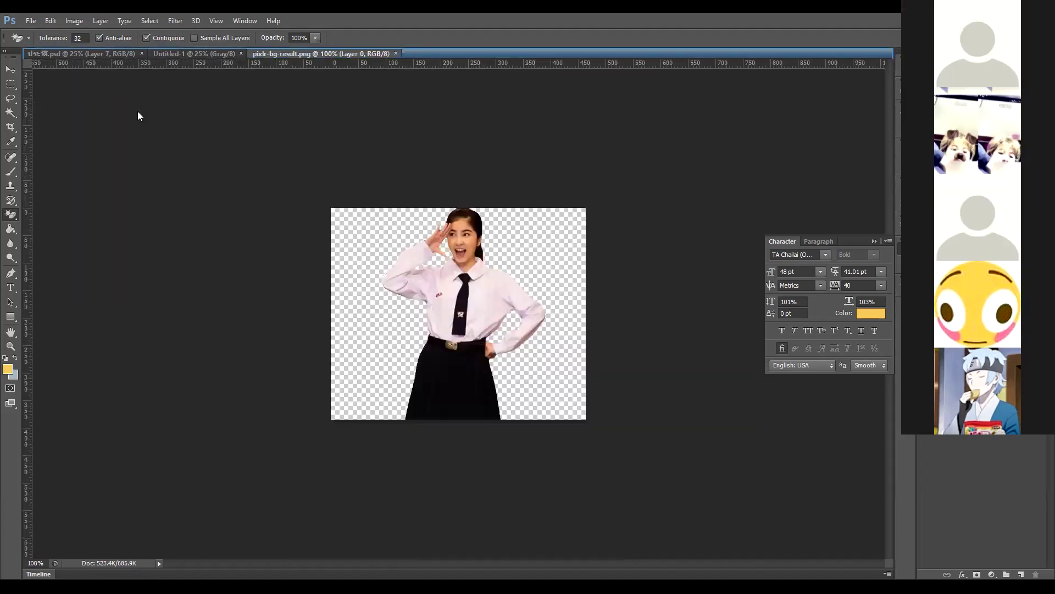
In Untitled-1, place a vertical guide at about 1200 px and horizontal guides at about 780, 1700 and 2760 px.
left_click(201, 56)
left_click(87, 57)
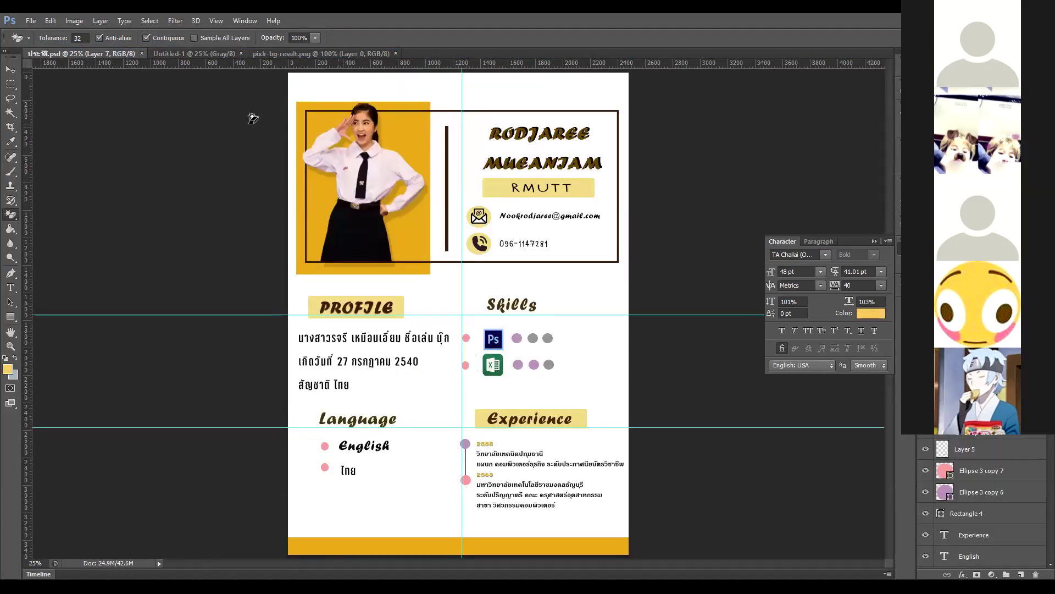
left_click(11, 70)
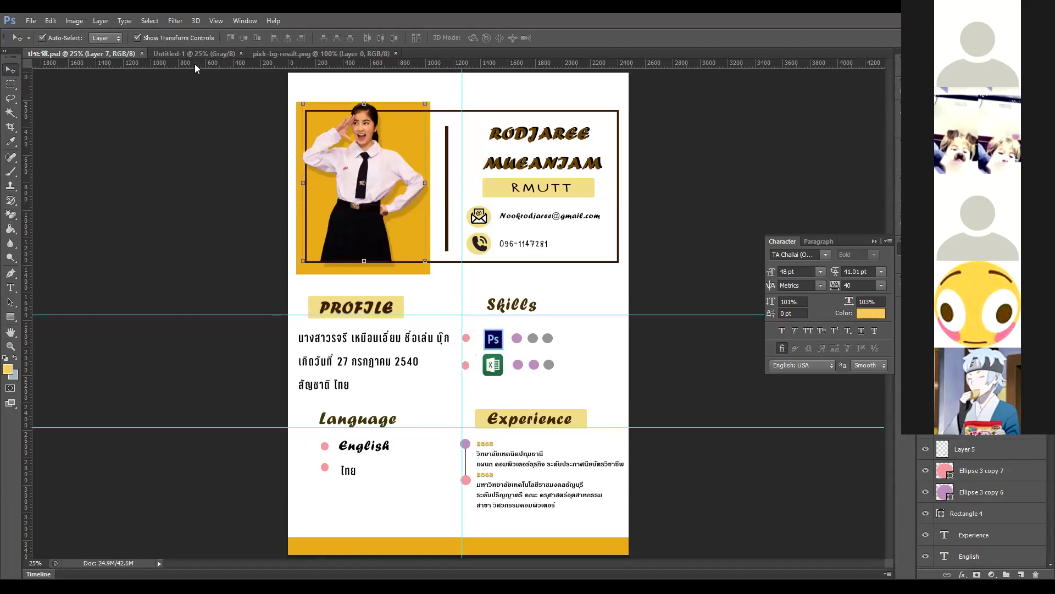
left_click(283, 54)
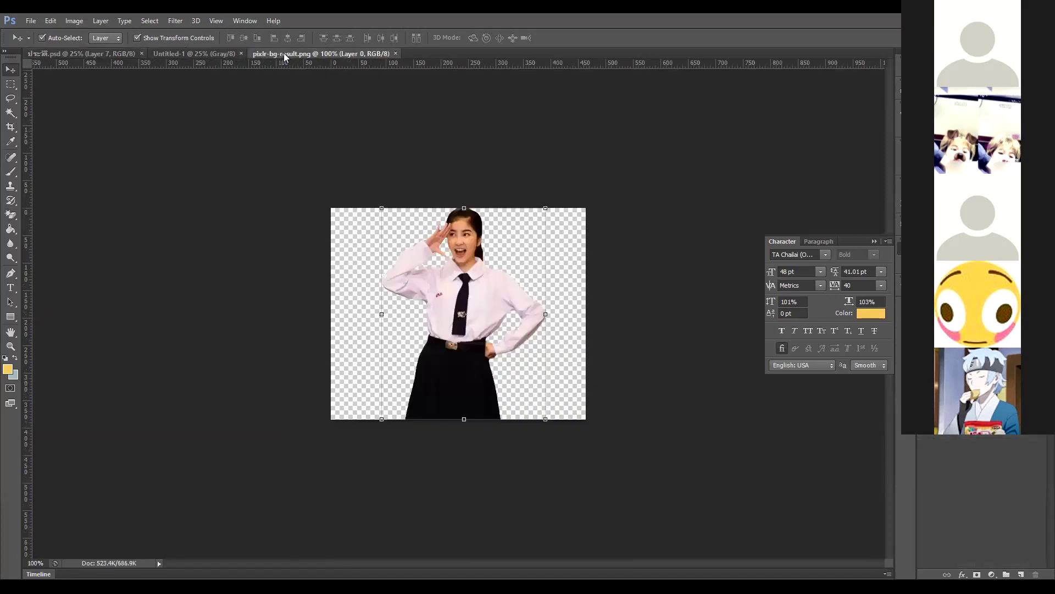
left_click(201, 53)
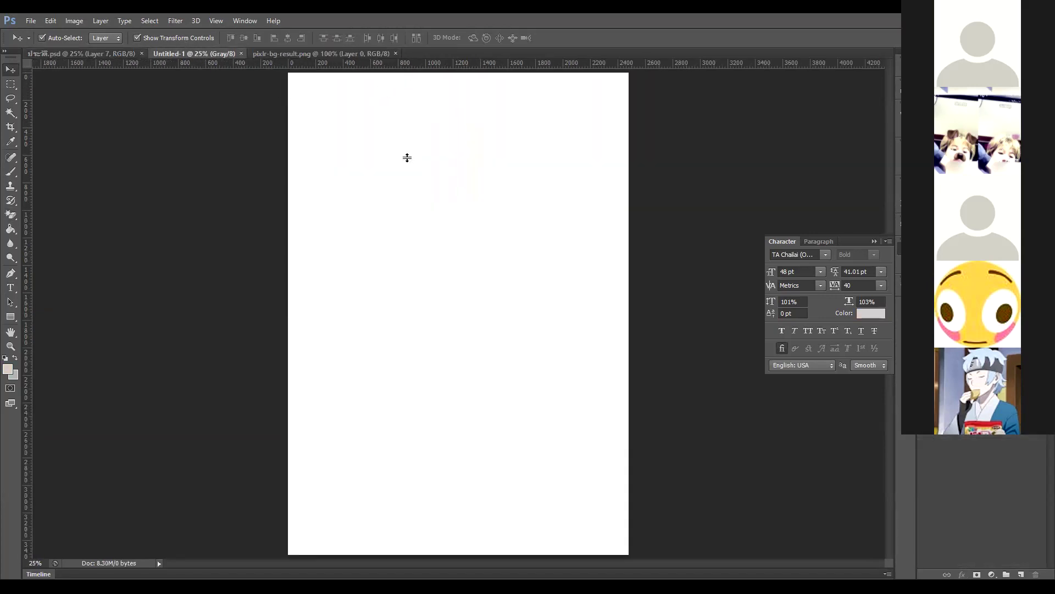
mouse_move(420, 302)
left_mouse_down()
mouse_move(419, 291)
mouse_move(419, 305)
left_mouse_up()
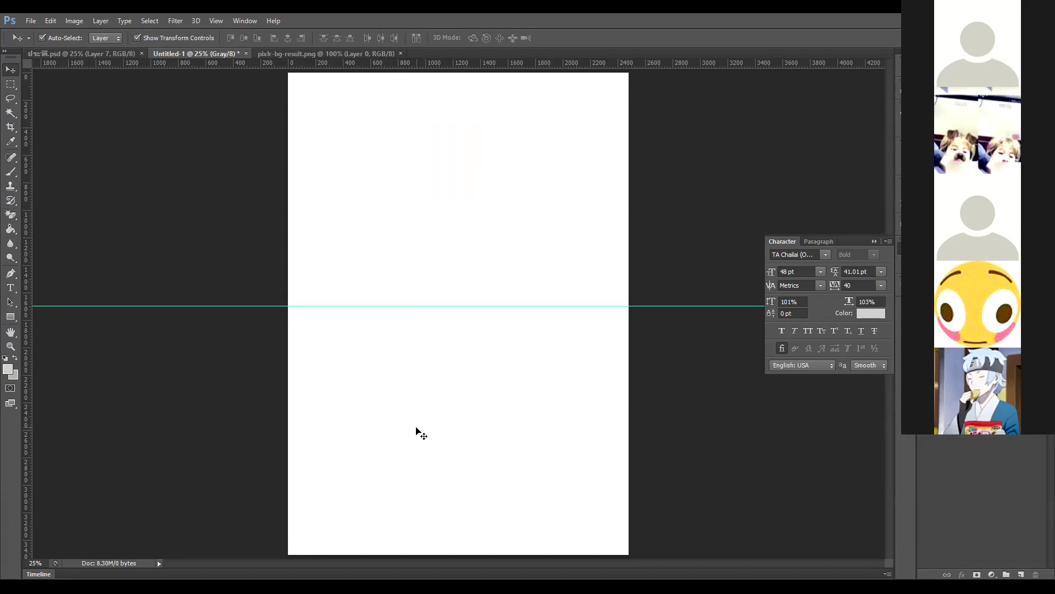
left_click_drag(27, 167, 454, 206)
left_click_drag(453, 206, 454, 206)
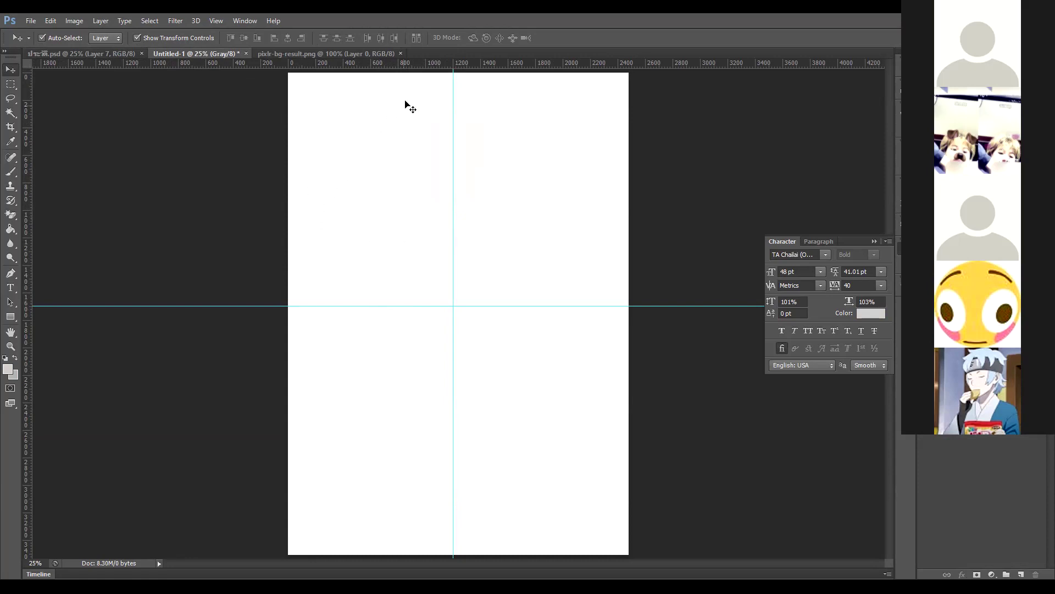
left_click_drag(418, 67, 426, 179)
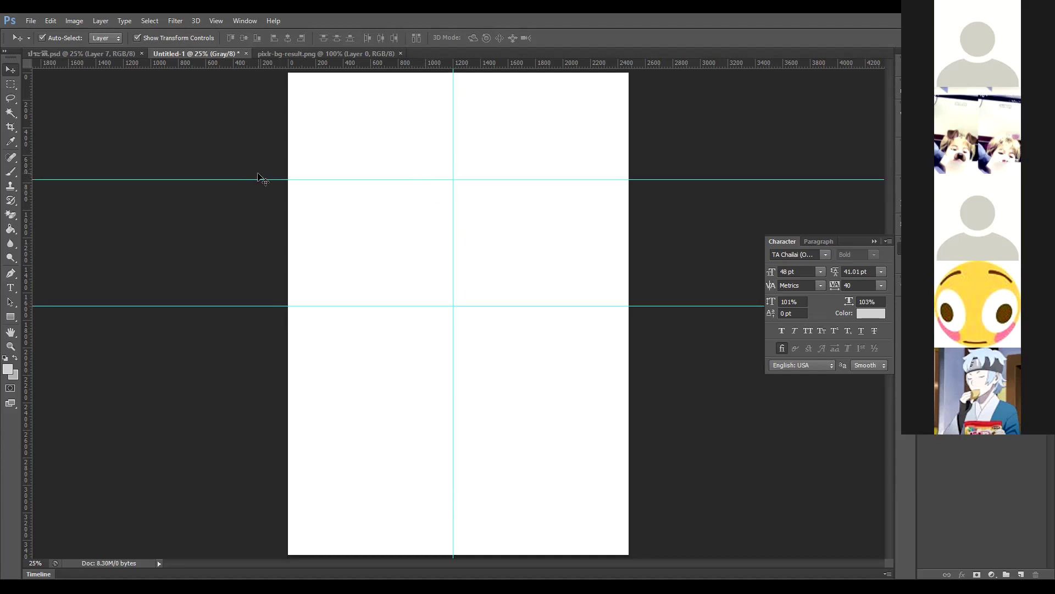
left_click_drag(429, 66, 420, 453)
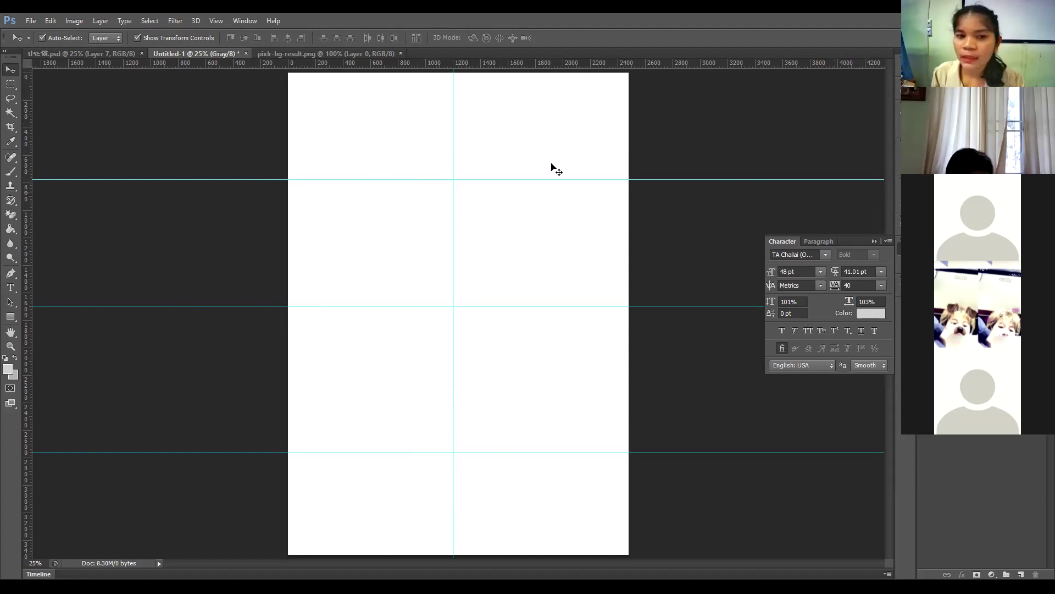
In Untitled-1, draw a rectangle about 944 × 1244 px on the upper page left of the vertical guide, using the recent yellow-orange fill.
left_click(108, 53)
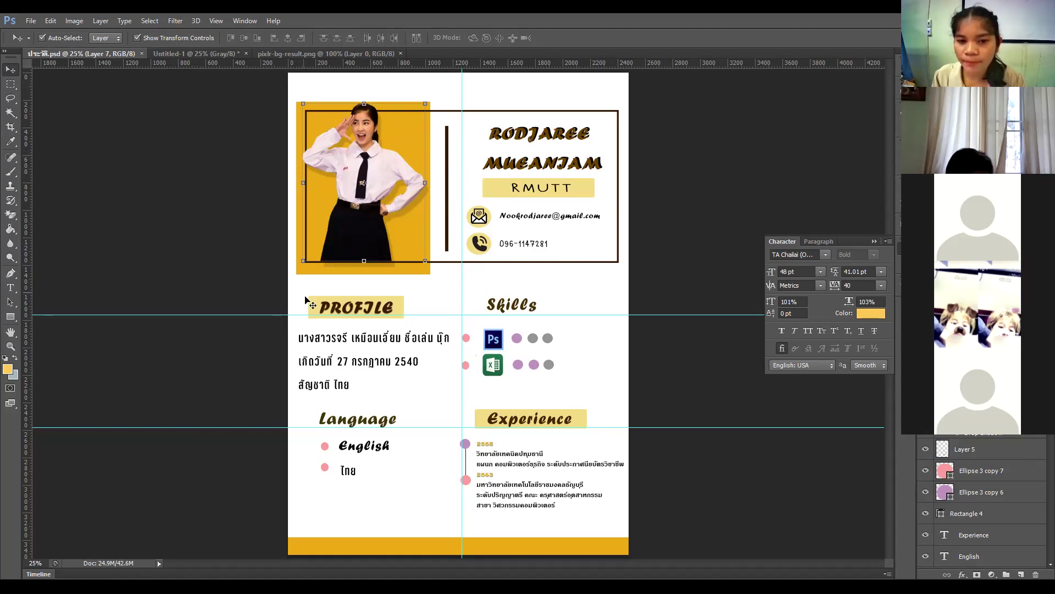
left_click(350, 52)
left_click(171, 52)
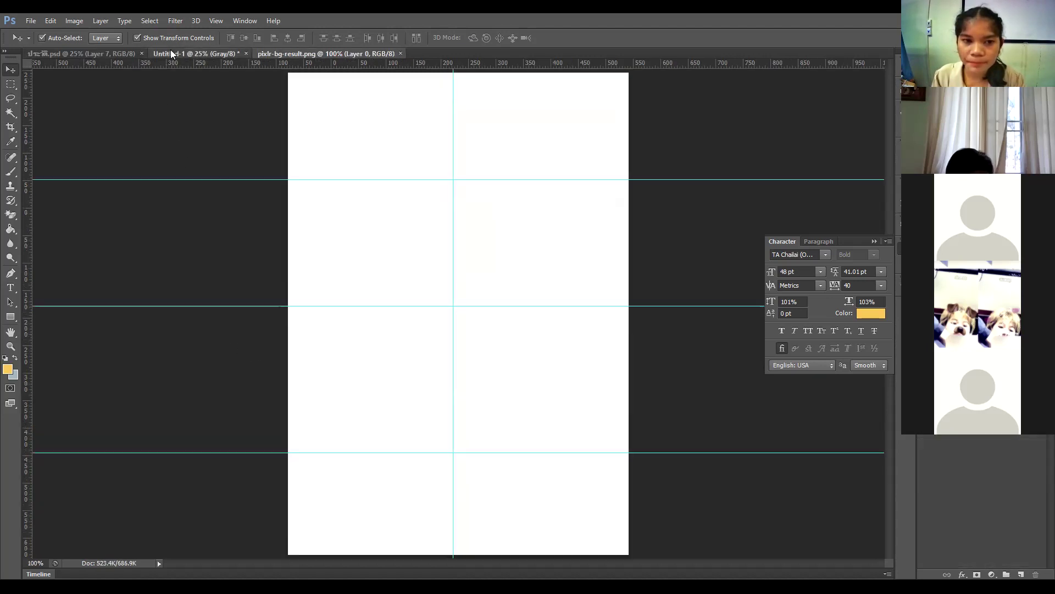
left_click_drag(10, 322, 33, 313)
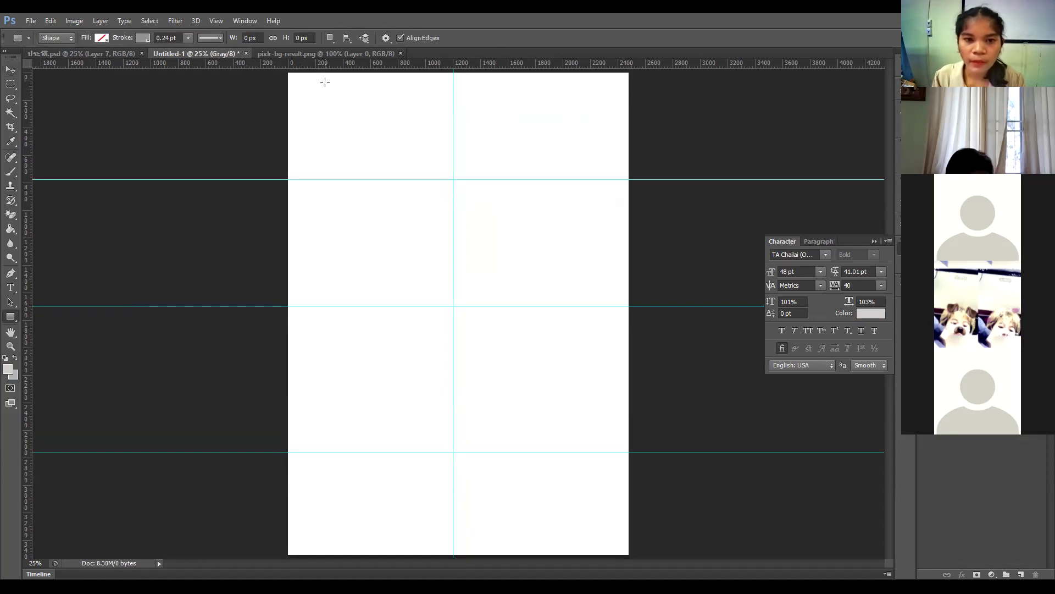
left_click(104, 41)
left_click(46, 91)
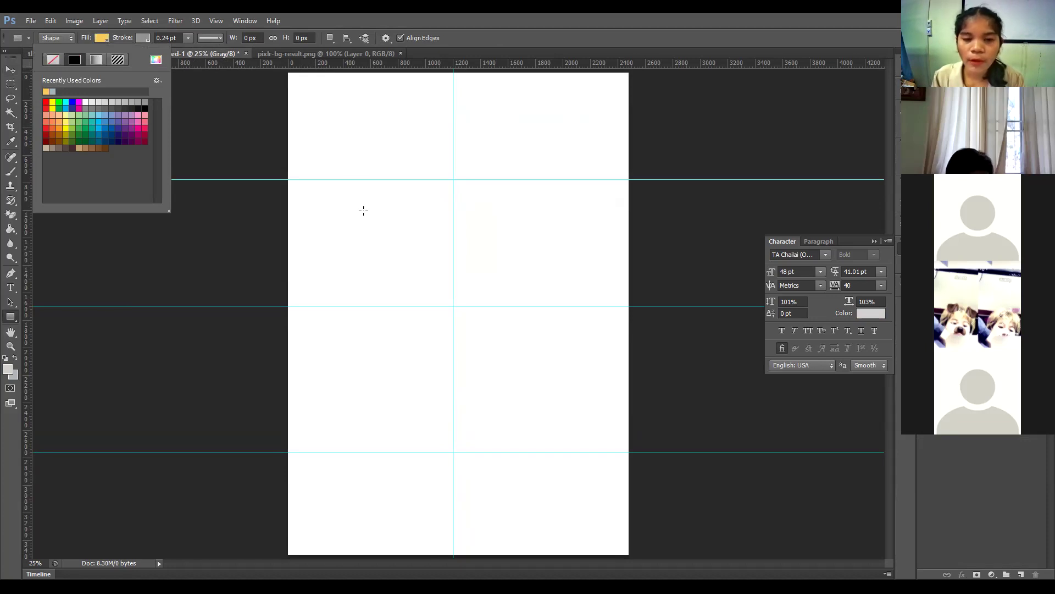
left_click_drag(324, 94, 453, 264)
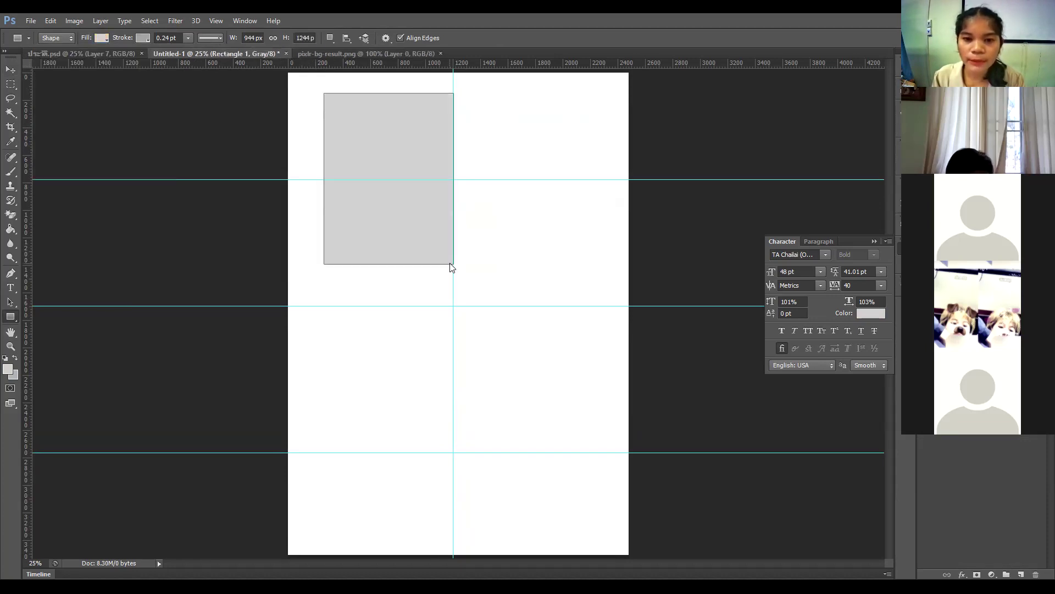
Try to recolour the rectangle's fill and stroke, and create a second rectangle of 944 × 1244 px across the page's left edge.
left_click(104, 38)
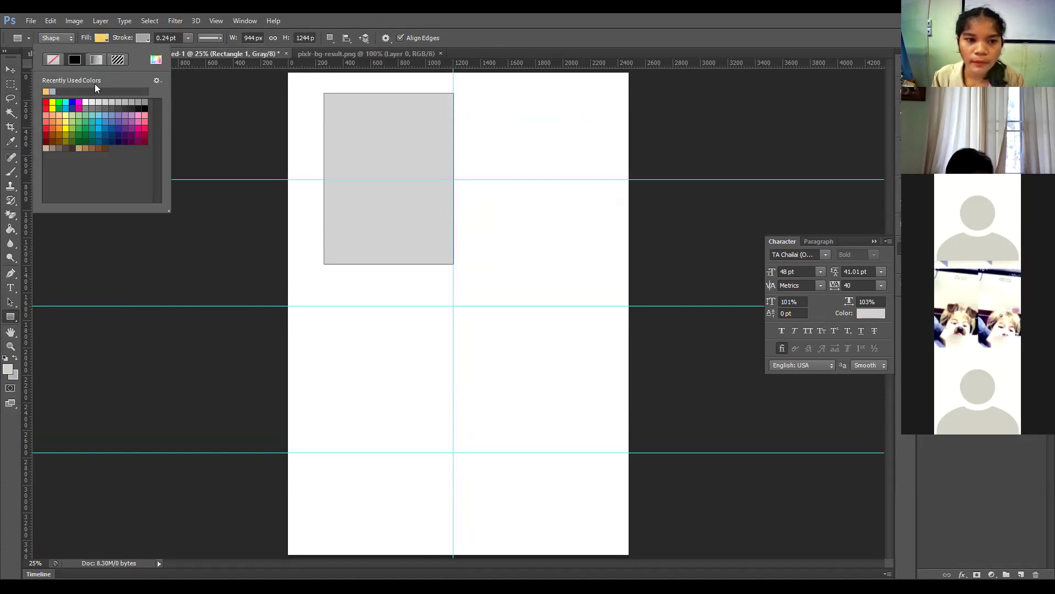
left_click(143, 38)
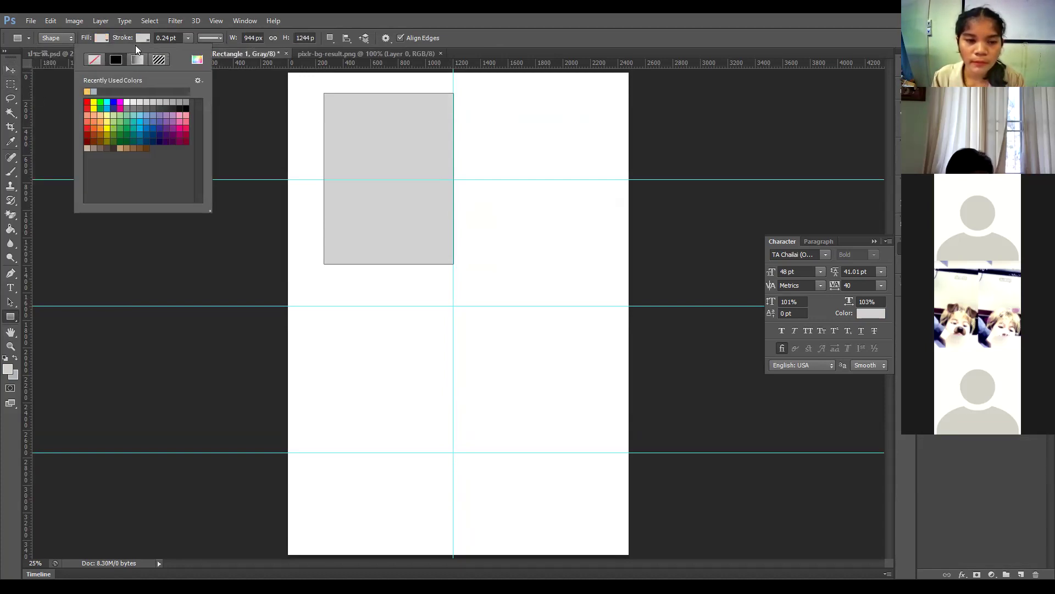
left_click(362, 166)
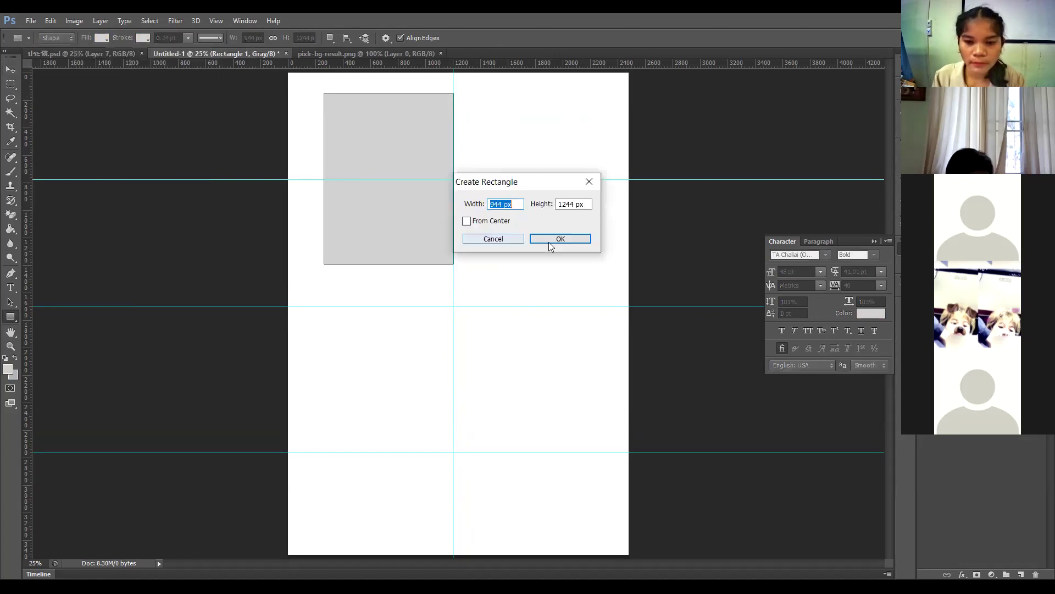
left_click(562, 238)
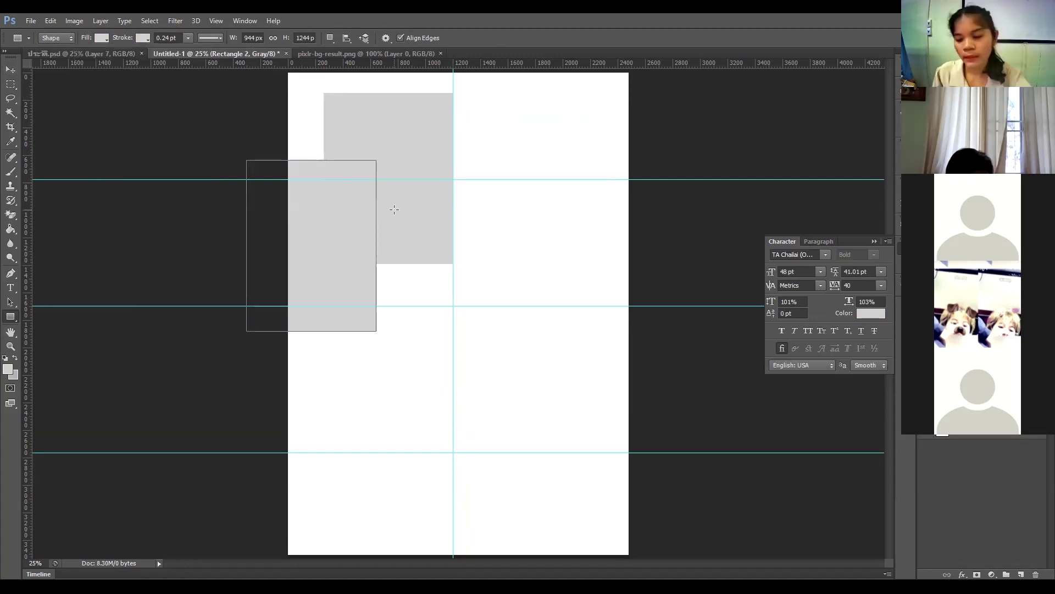
Undo the second rectangle in Untitled-1.
key("ctrl+z")
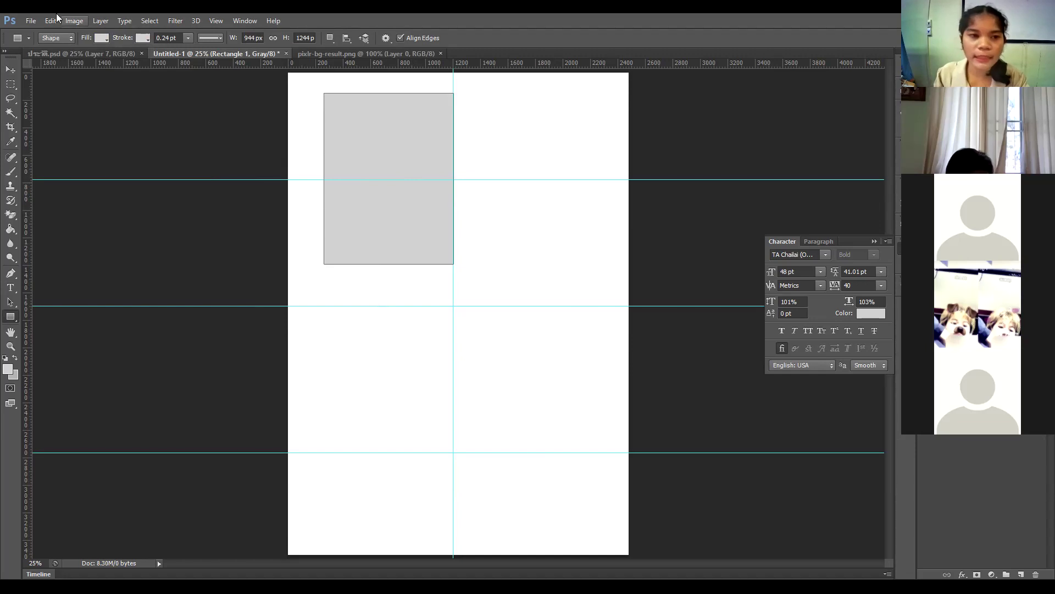
Create a new A4 document from the International Paper preset with Background Color as its background contents, and dock its window with the other documents.
left_click(30, 20)
left_click(35, 36)
left_click(638, 250)
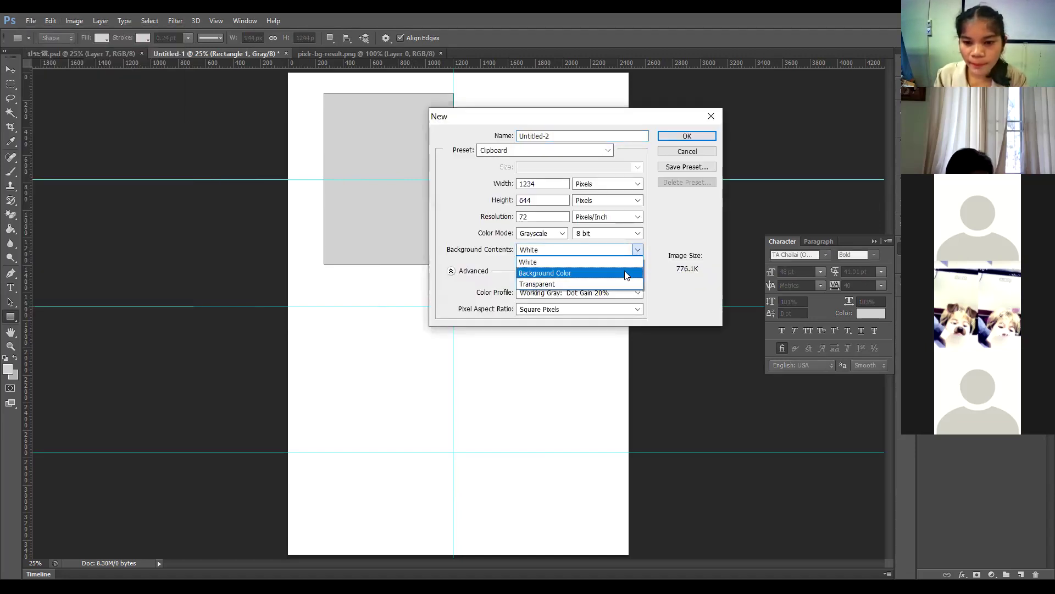
left_click(615, 275)
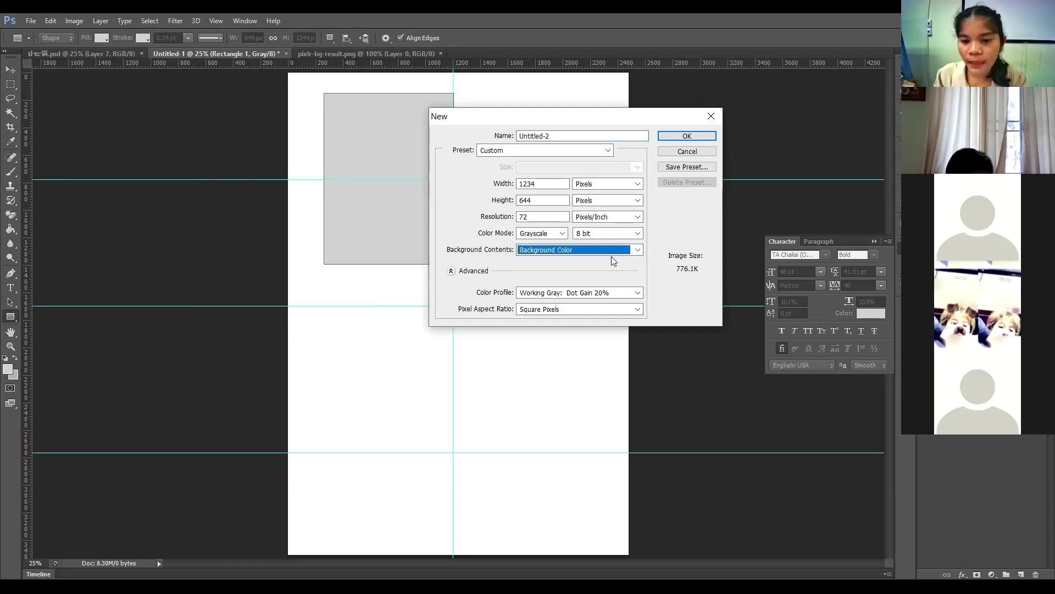
left_click(595, 150)
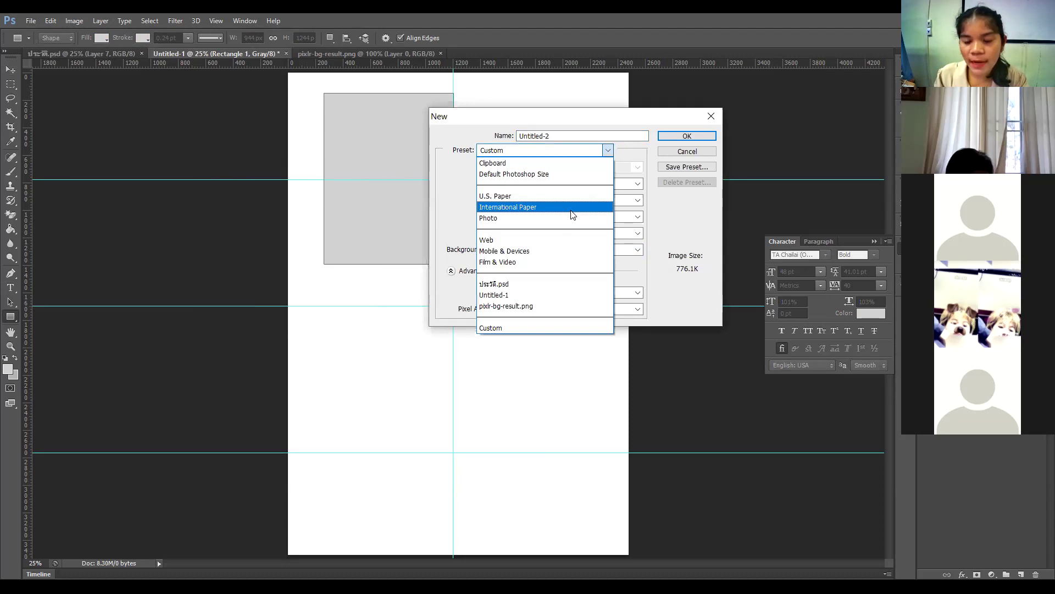
left_click(573, 215)
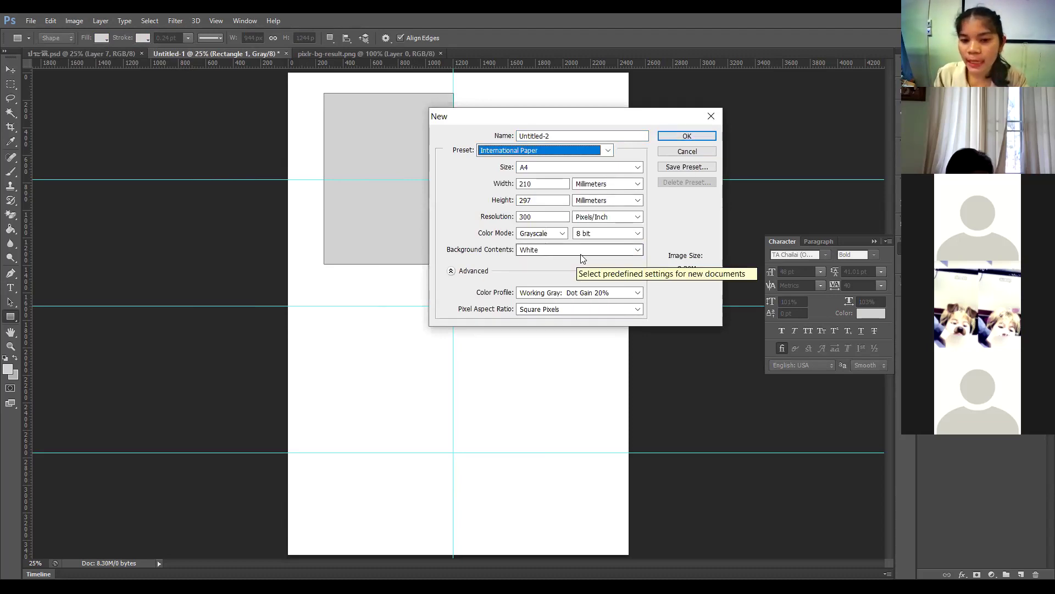
left_click(618, 252)
left_click(603, 274)
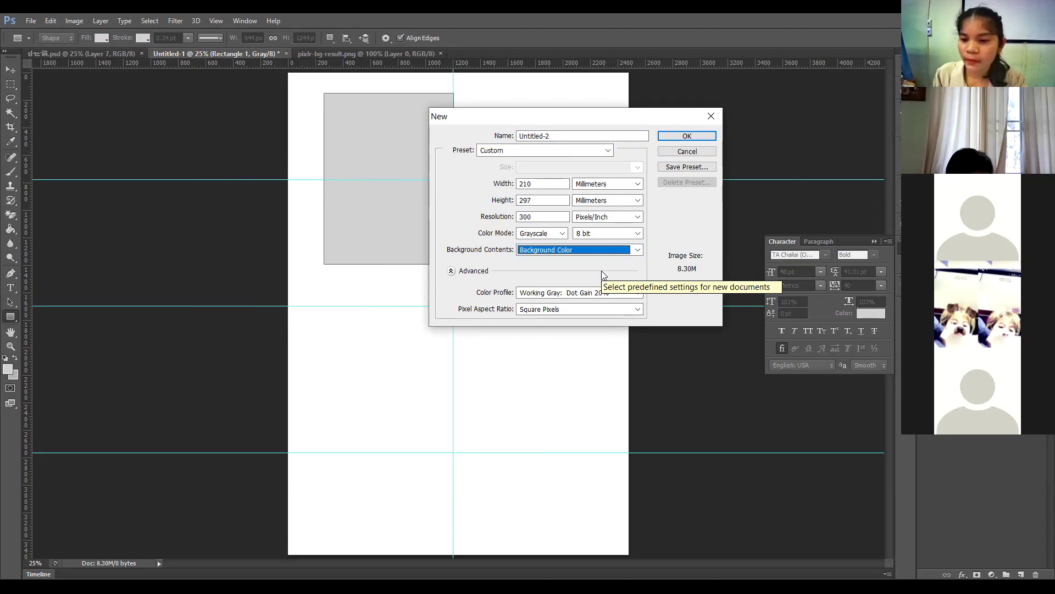
left_click(662, 138)
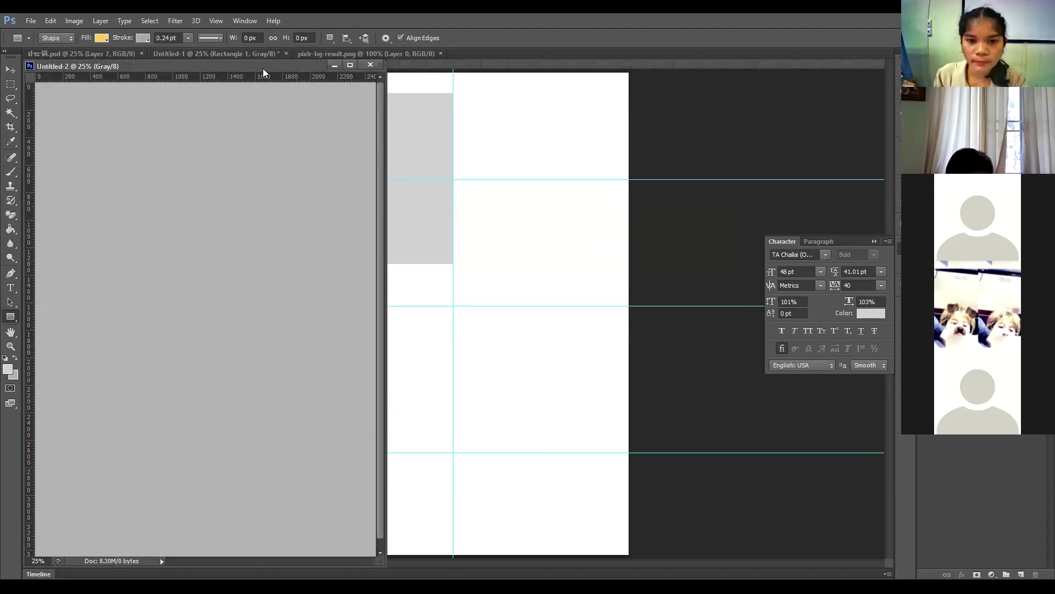
left_click_drag(588, 52, 588, 53)
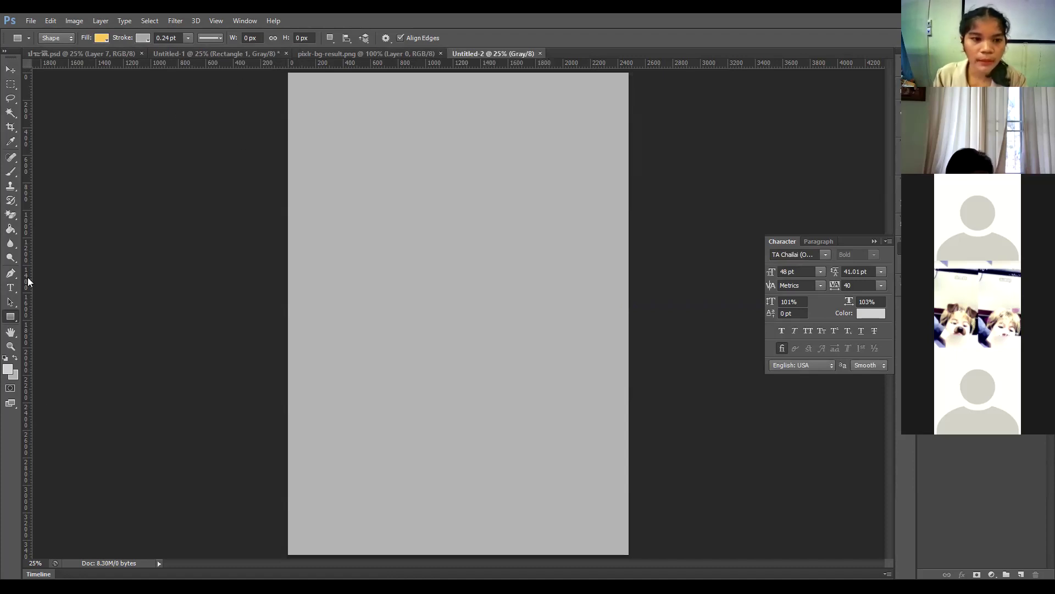
Set the foreground colour to the near-white fefdfa and fill the whole page of Untitled-2 with it.
left_click(7, 370)
left_click(567, 185)
left_click(816, 176)
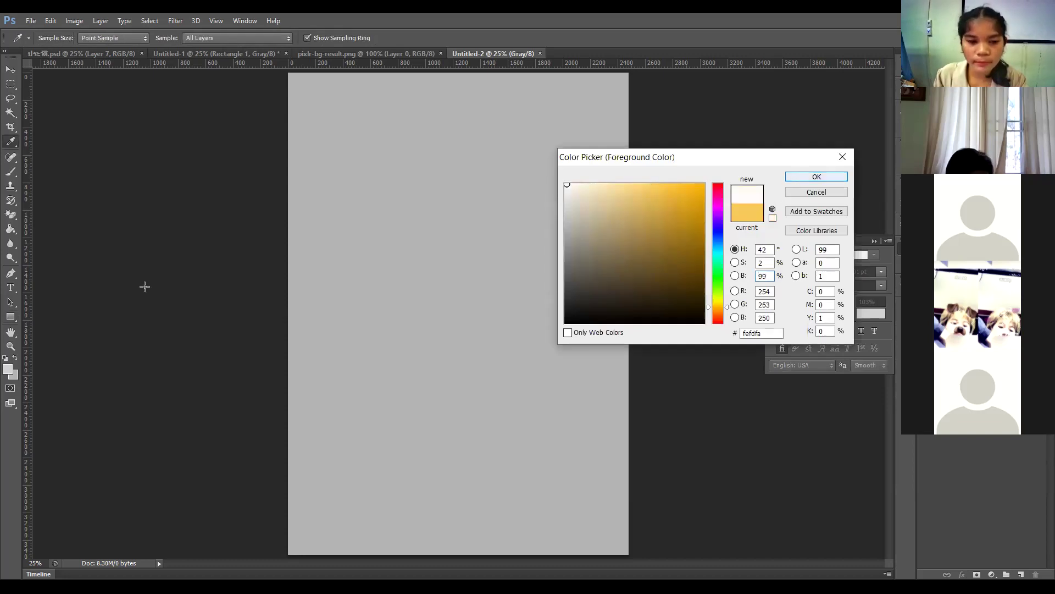
left_click(11, 316)
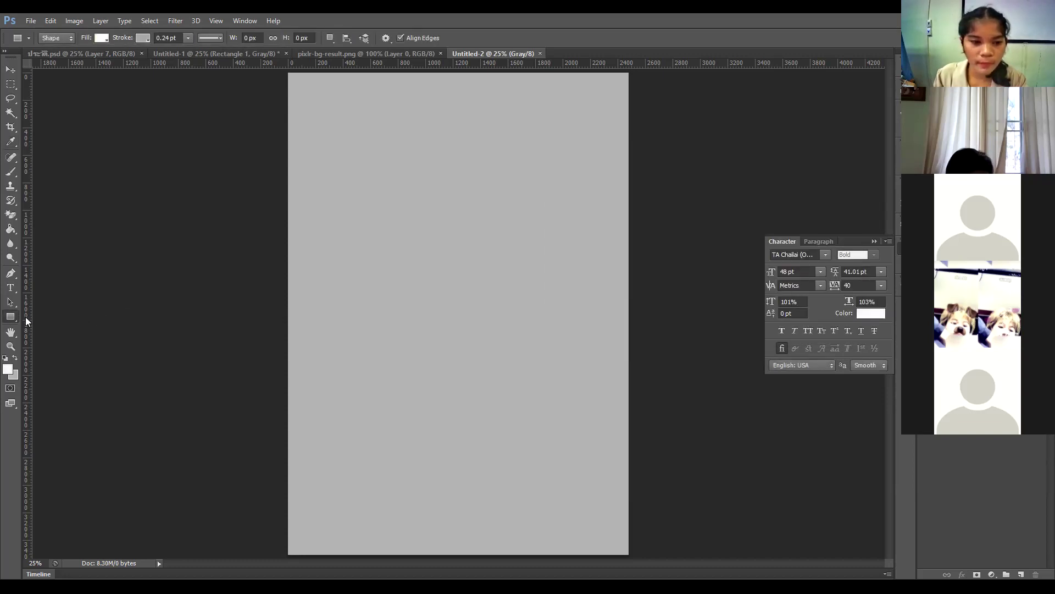
left_click(13, 227)
left_click(371, 218)
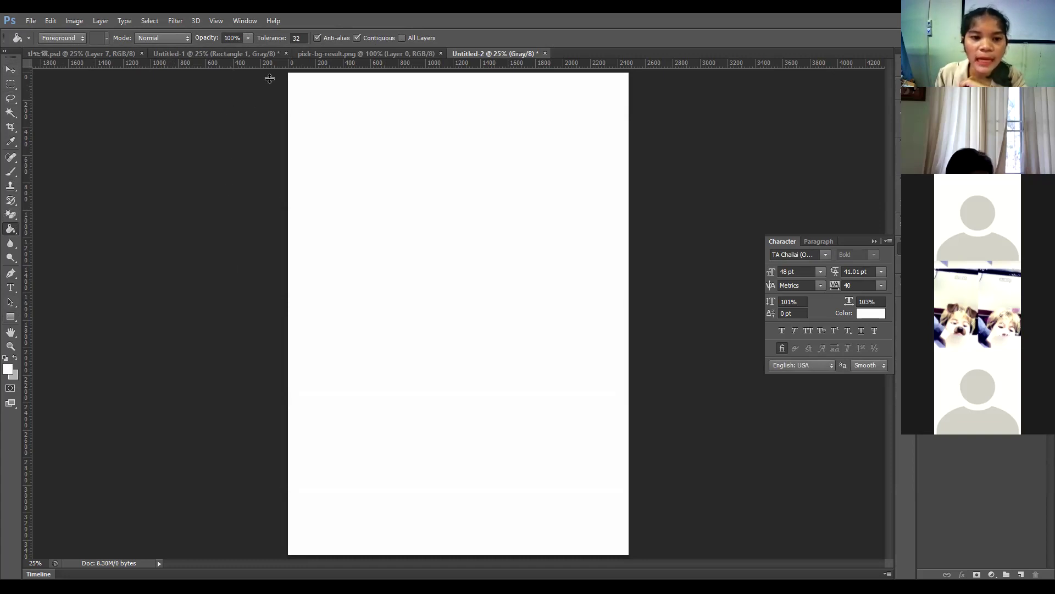
Place a horizontal guide at about 1330 px and draw a rectangle about 1140 × 900 px near the page's upper-left corner.
left_click_drag(272, 65, 164, 256)
left_click(10, 317)
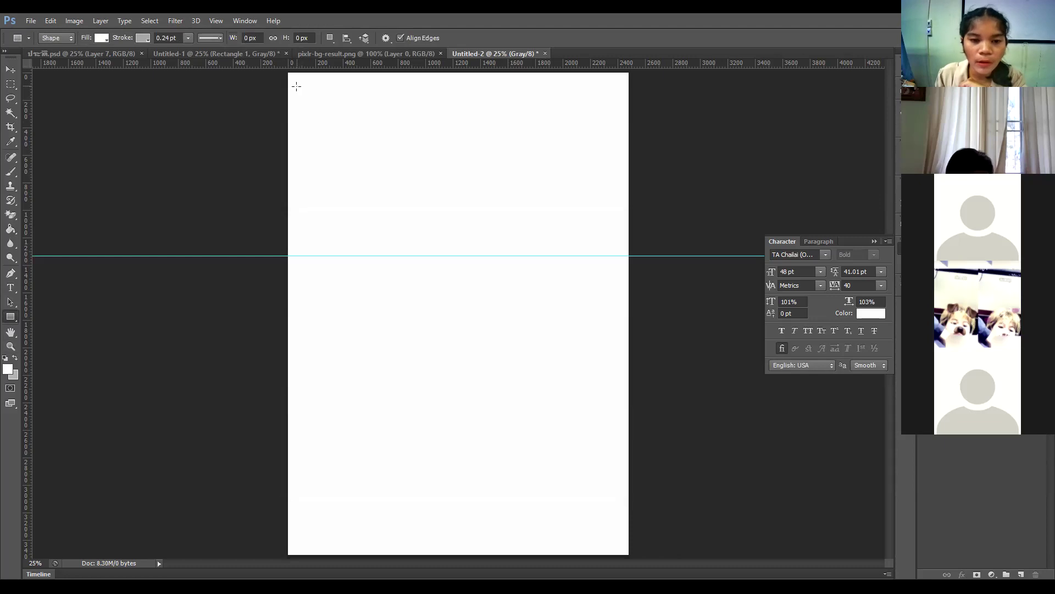
left_click_drag(467, 214, 454, 210)
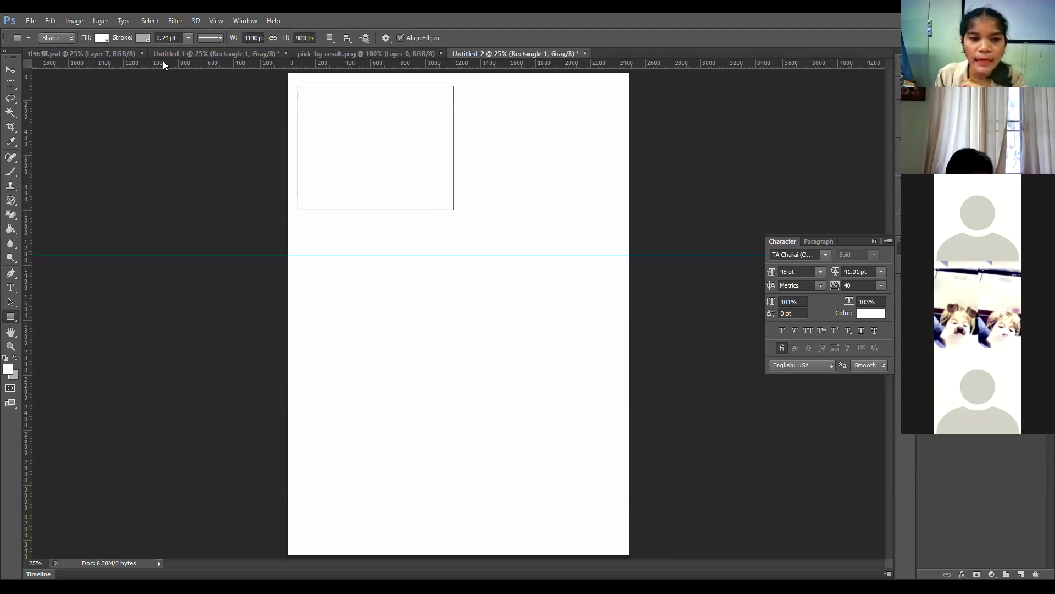
Try to fill the new rectangle with the recent yellow-orange and look through its stroke colours.
left_click(108, 38)
left_click(59, 91)
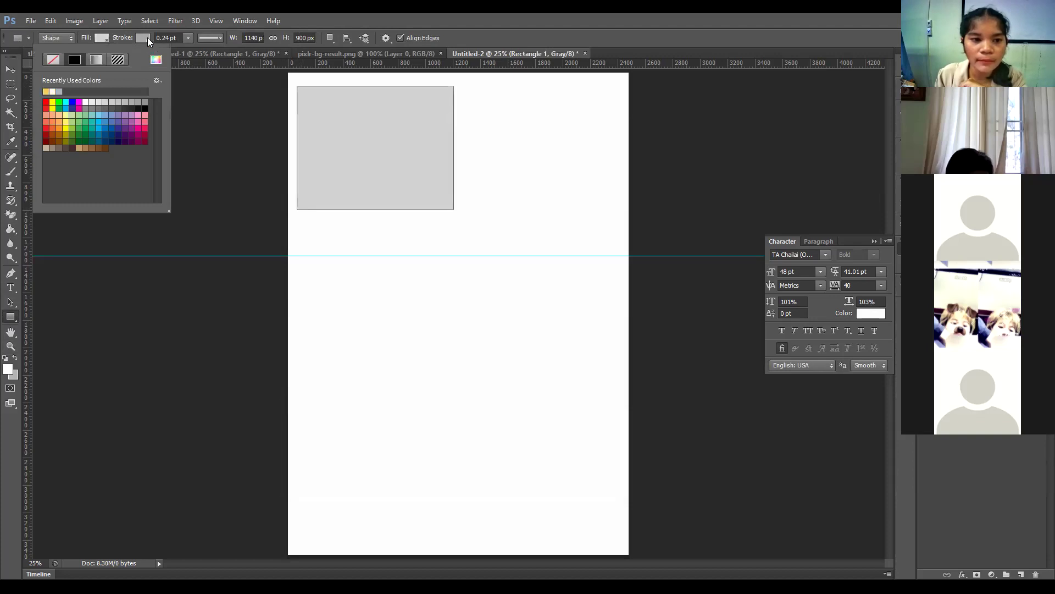
left_click(145, 39)
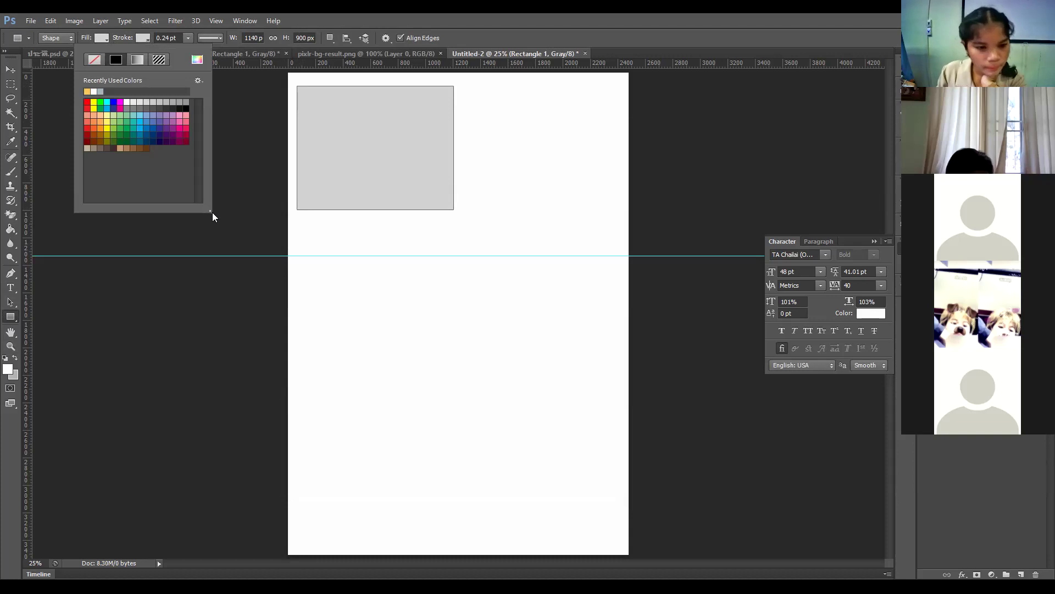
left_click(11, 71)
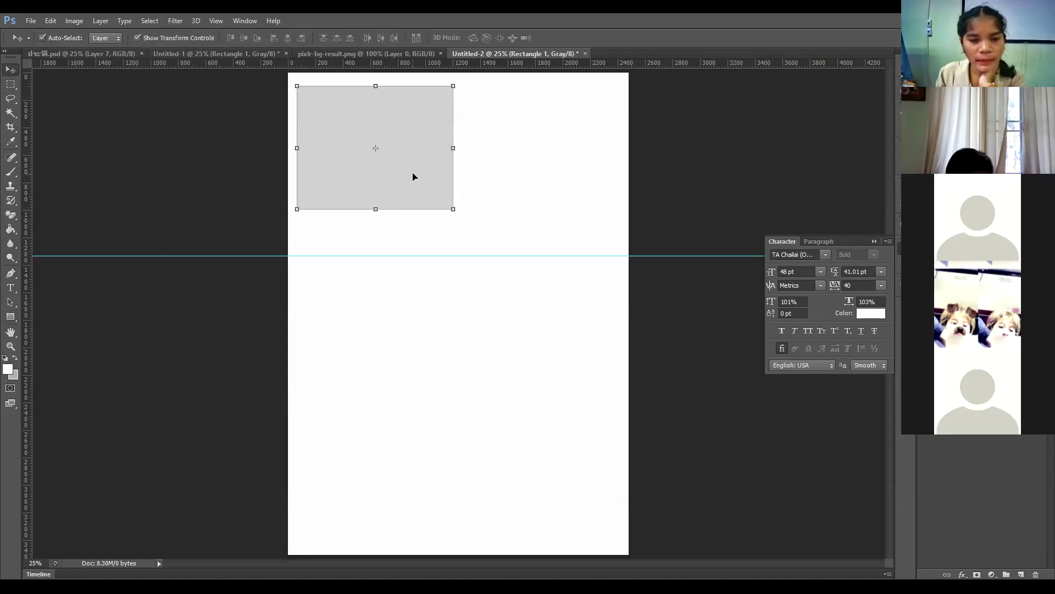
Close Untitled-1 without saving it.
left_click(274, 56)
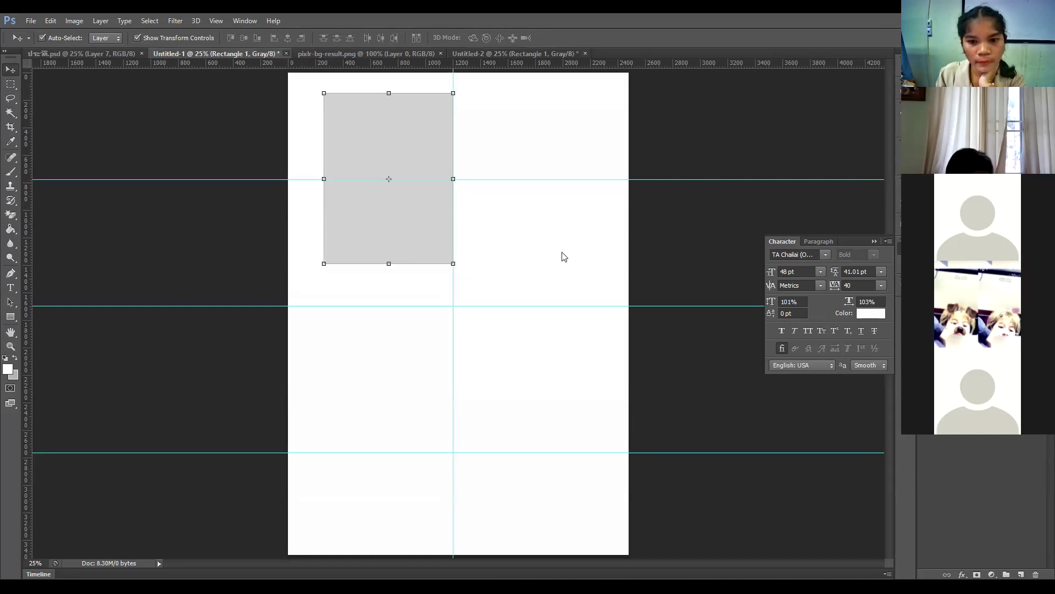
key("ctrl+w")
left_click(529, 234)
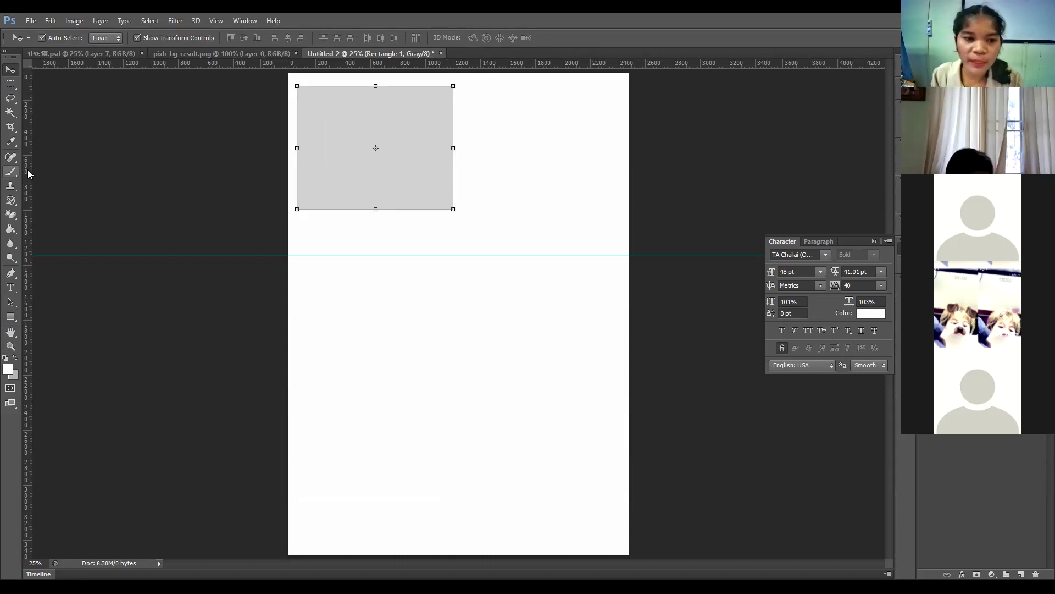
Place a vertical guide in Untitled-2 at about 1200 px, along the rectangle's right edge.
left_click_drag(68, 175, 453, 206)
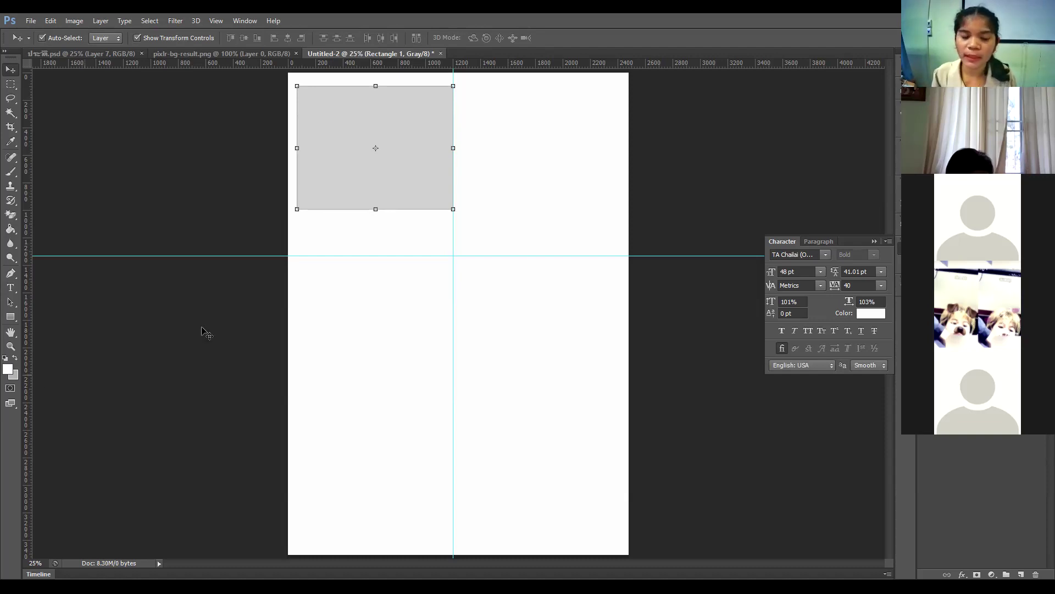
Switch to the finished résumé PSD and examine its header frame, Rectangle 2, and the layer styles that can be applied to it.
left_click(81, 52)
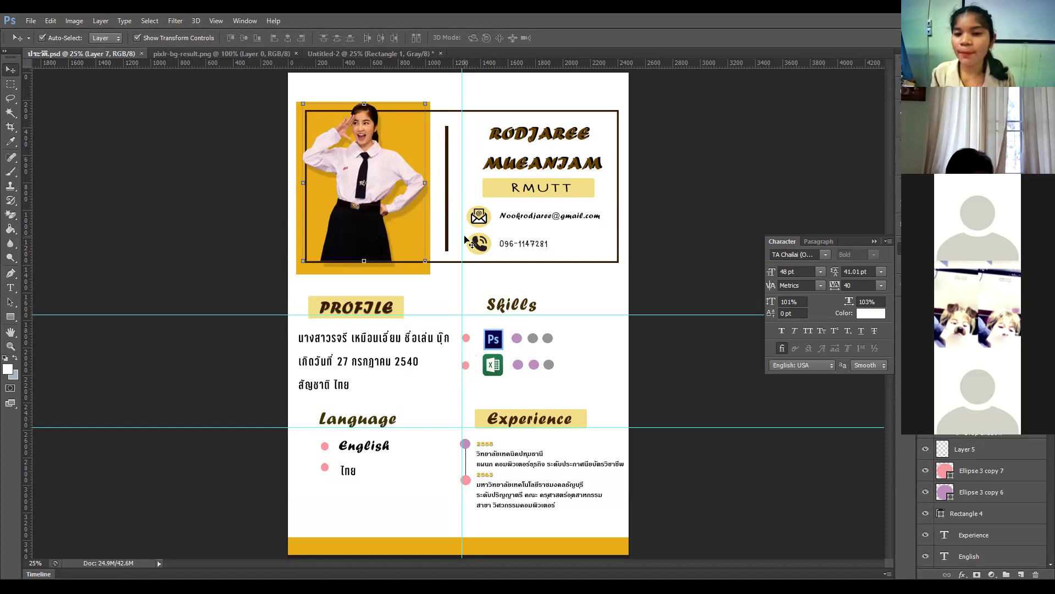
left_click(579, 140)
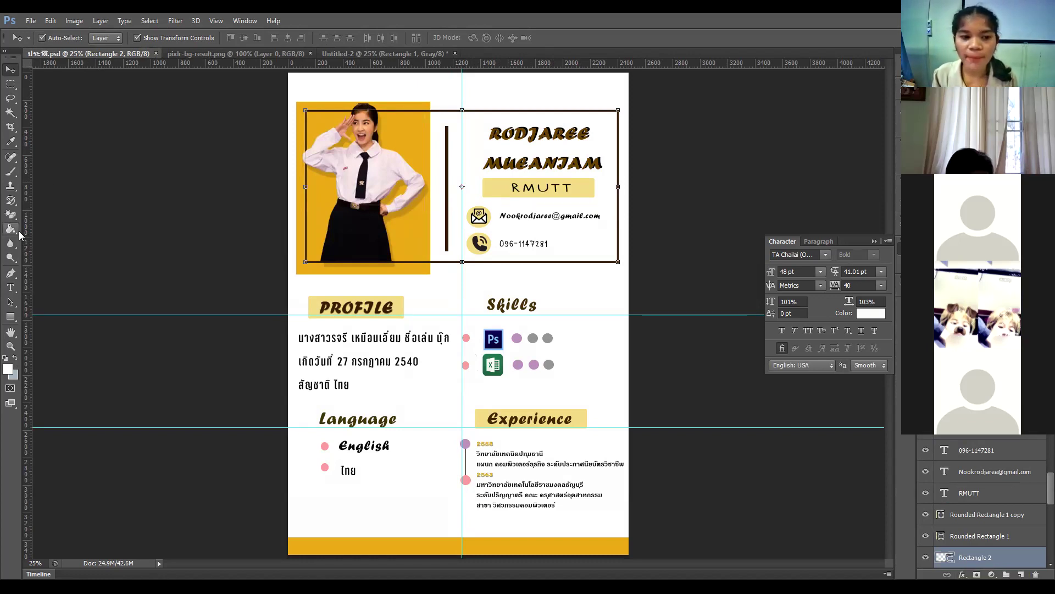
left_click(10, 288)
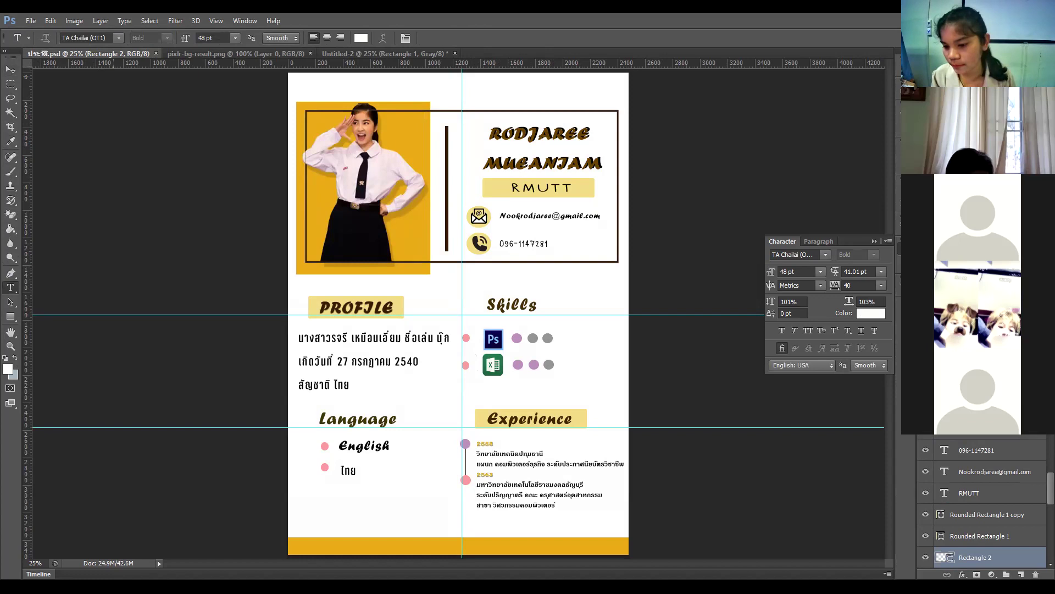
left_click(963, 574)
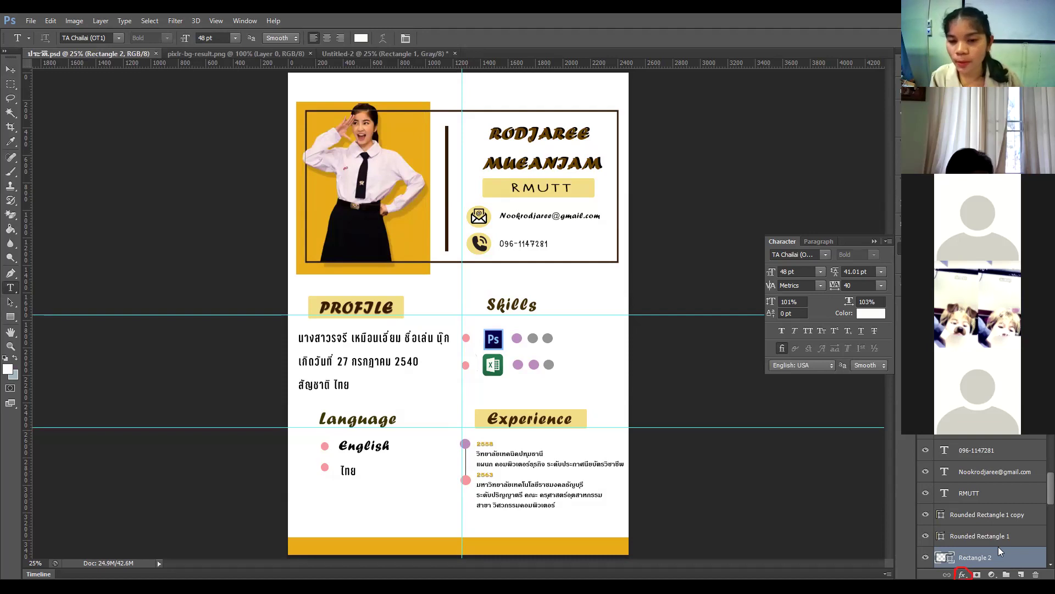
left_click(962, 575)
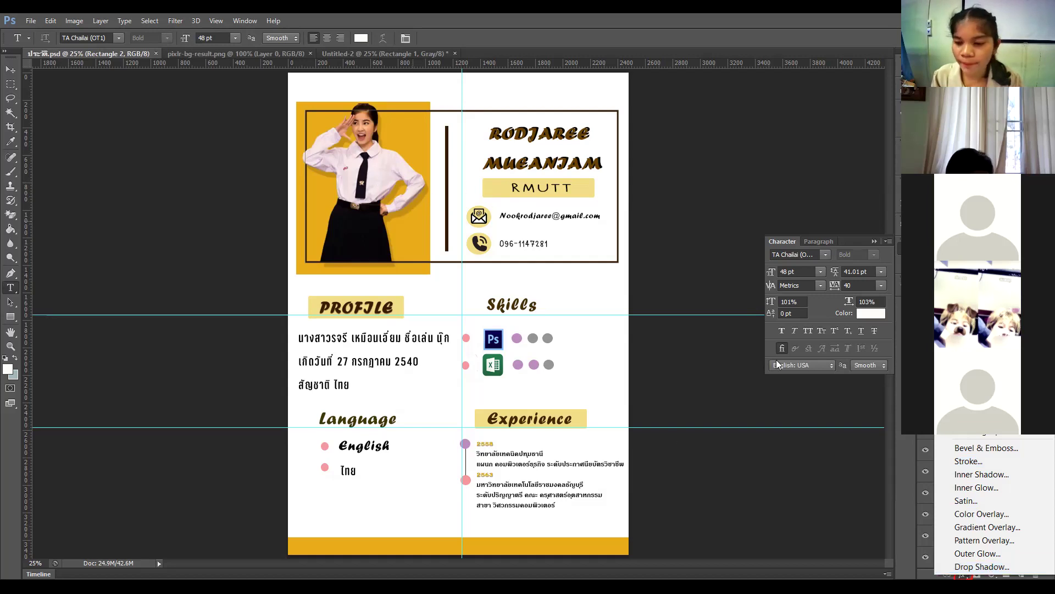
key("Escape")
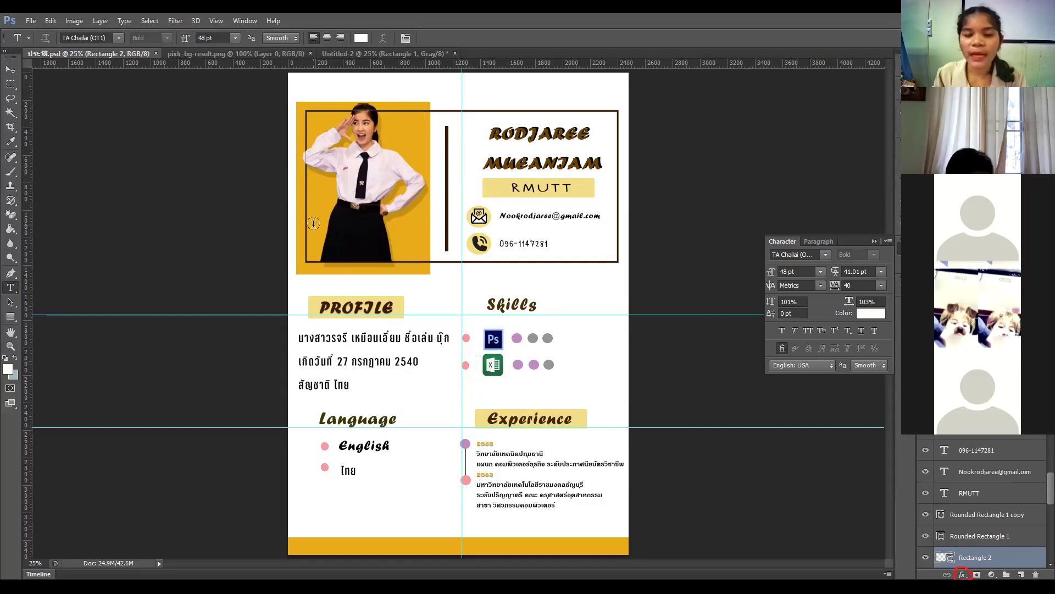
Delete the portrait layer, Layer 7, from the résumé PSD.
left_click(11, 70)
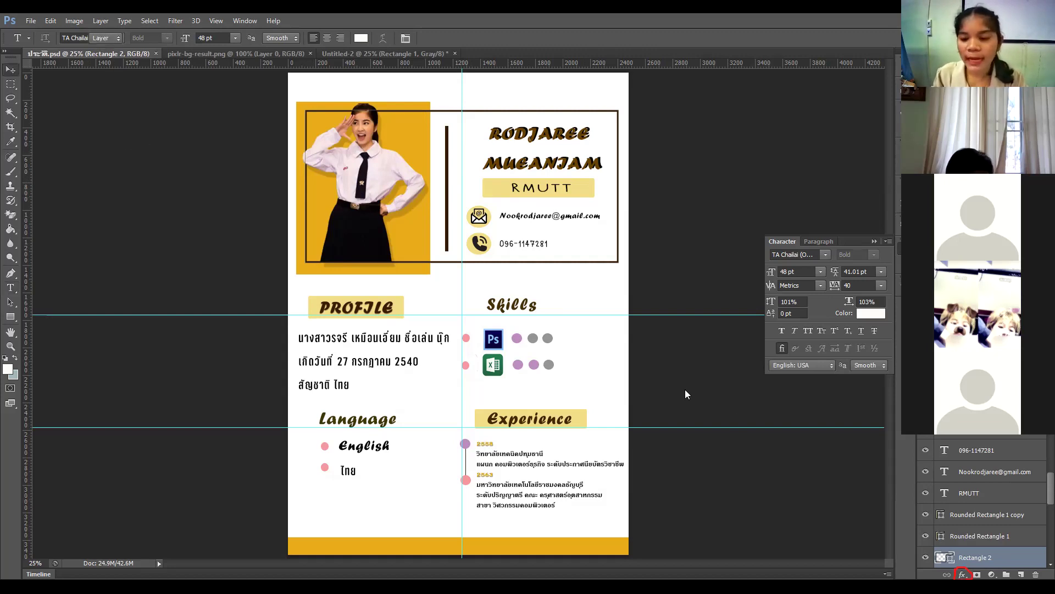
scroll(979, 496, "down", 5)
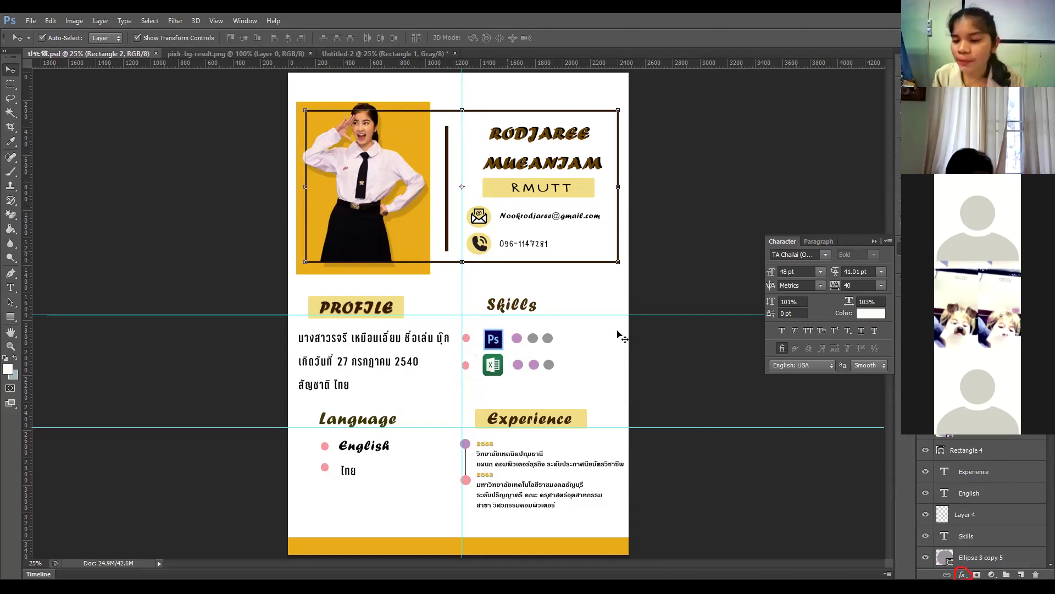
scroll(1029, 471, "up", 3)
left_click(978, 427)
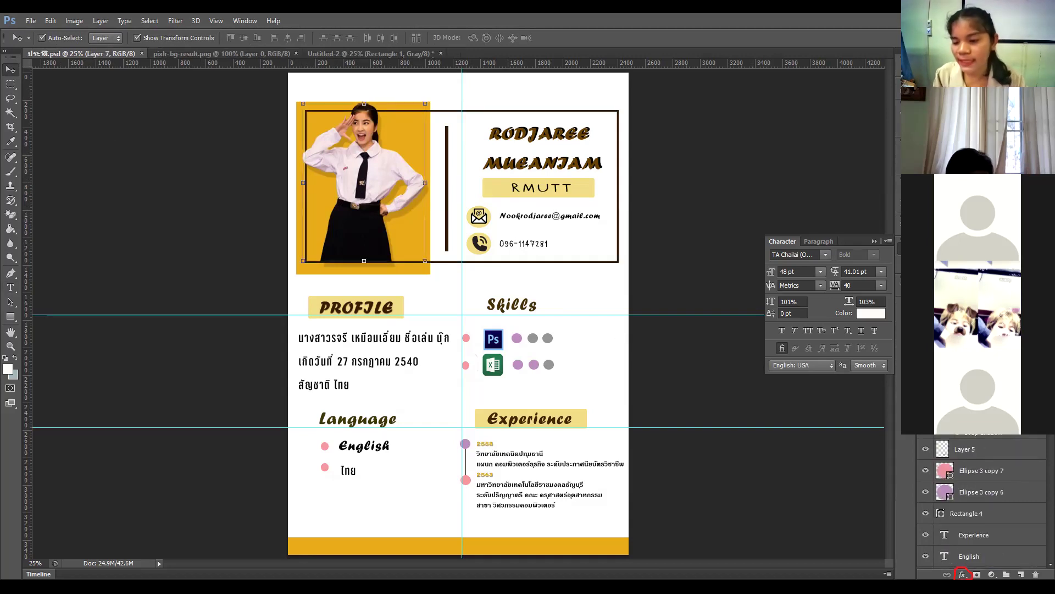
key("Delete")
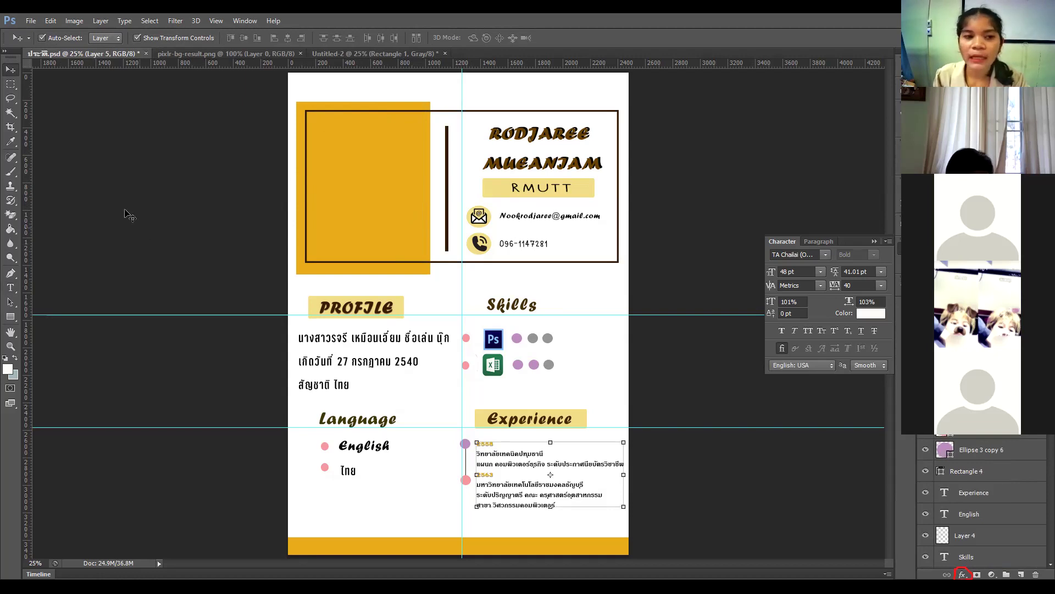
Undock Untitled-2 into a floating window and close it without saving.
left_click(329, 50)
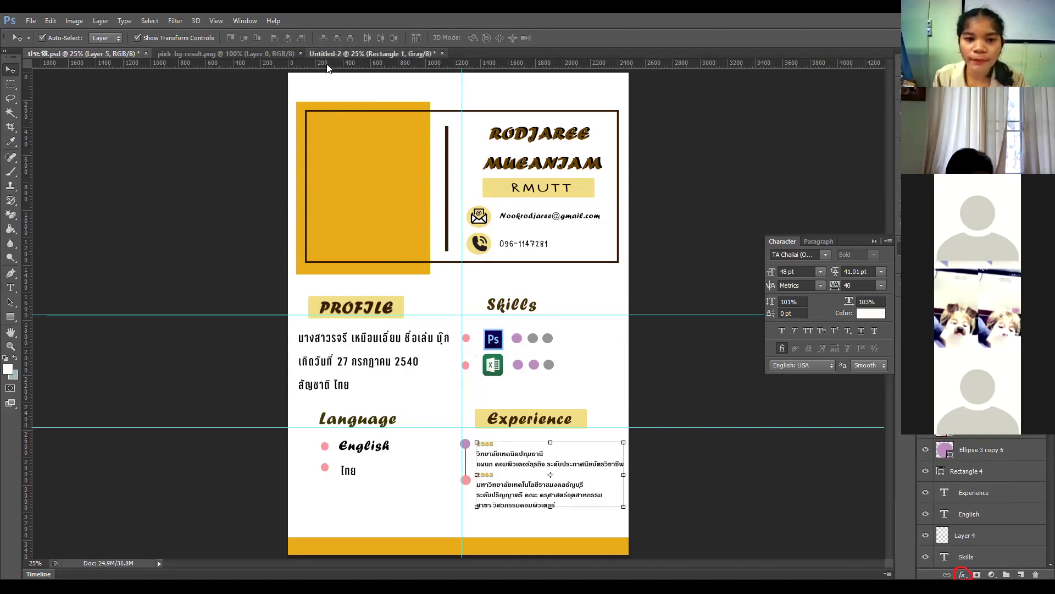
left_click_drag(392, 102, 659, 162)
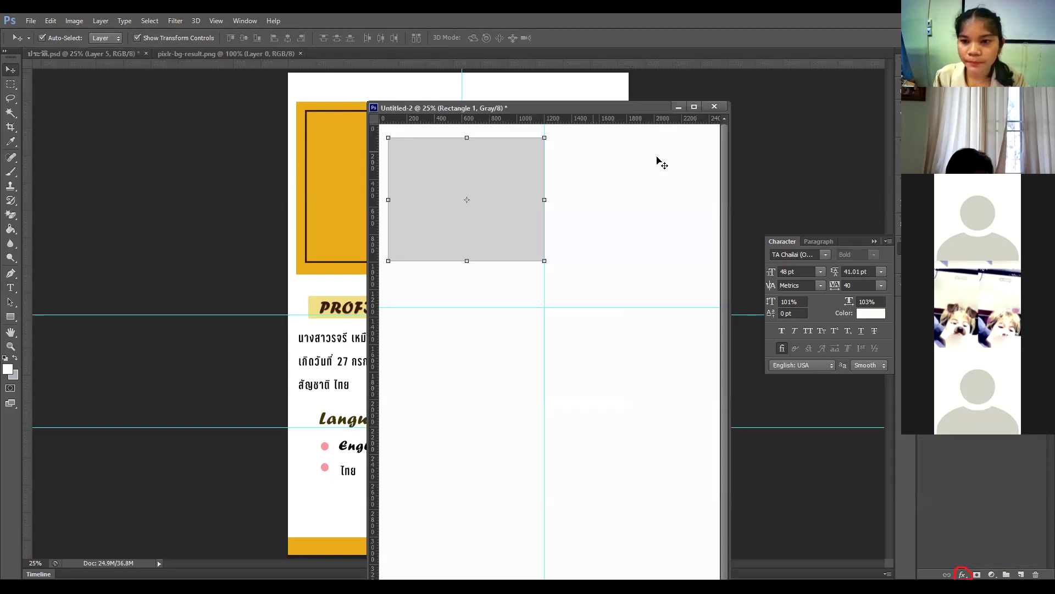
left_click(714, 117)
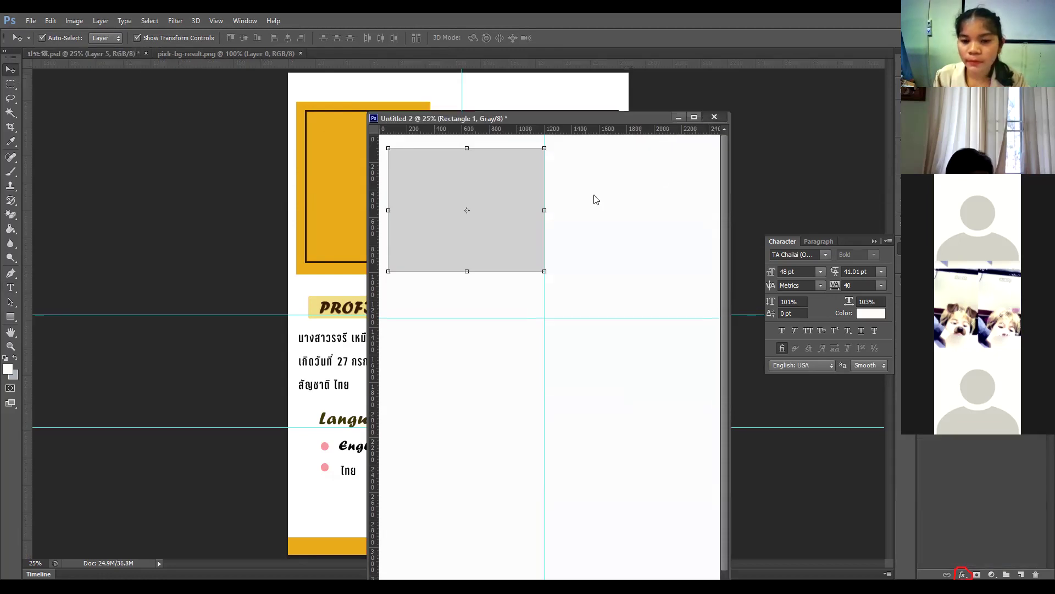
left_click(530, 233)
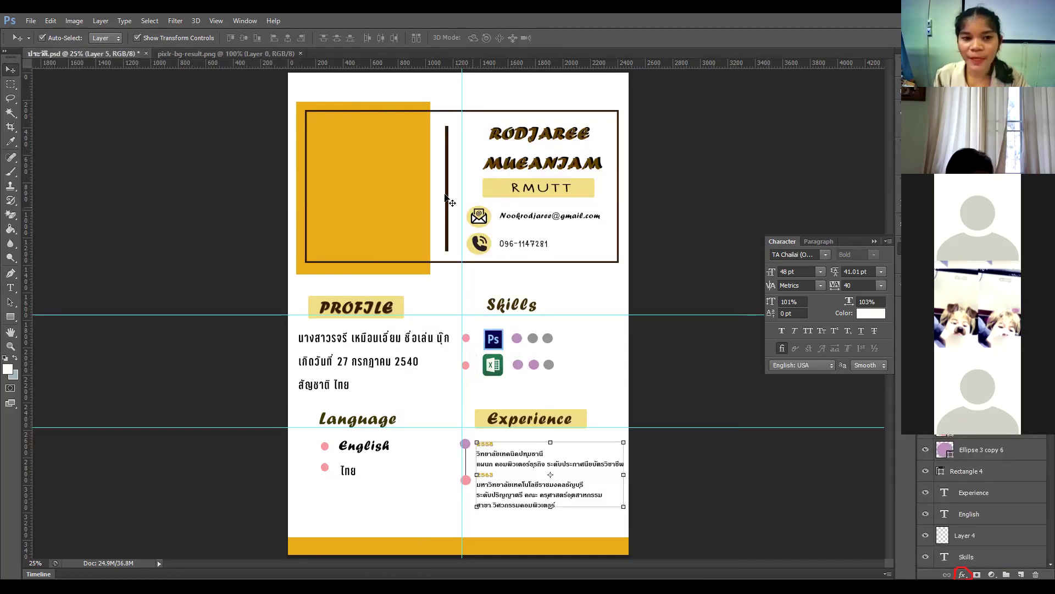
Copy the cut-out portrait from pixlr-bg-result.png into the résumé PSD and close the source image.
left_click(246, 53)
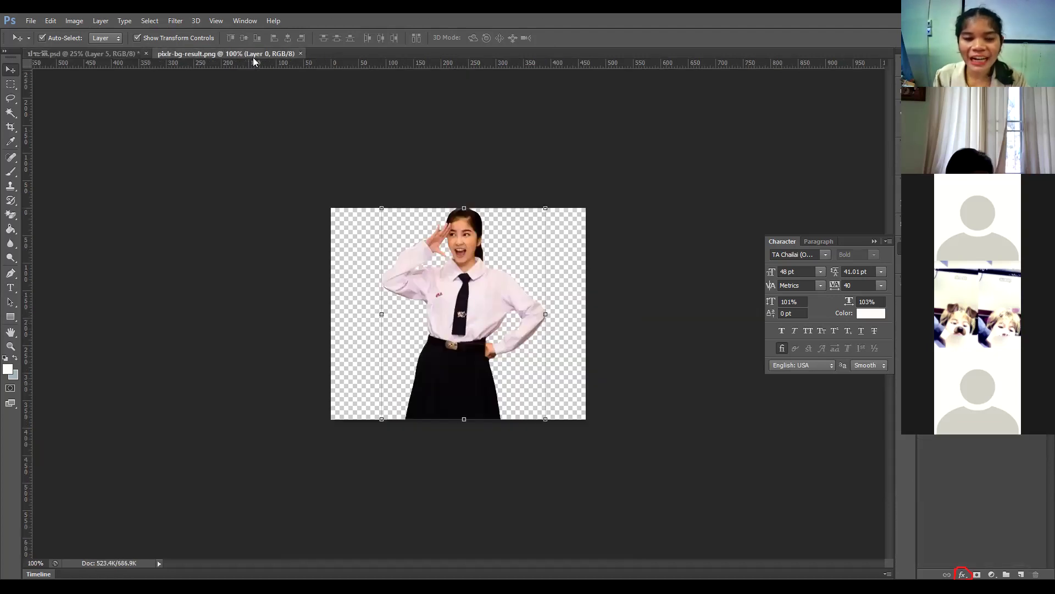
left_click_drag(340, 137, 178, 94)
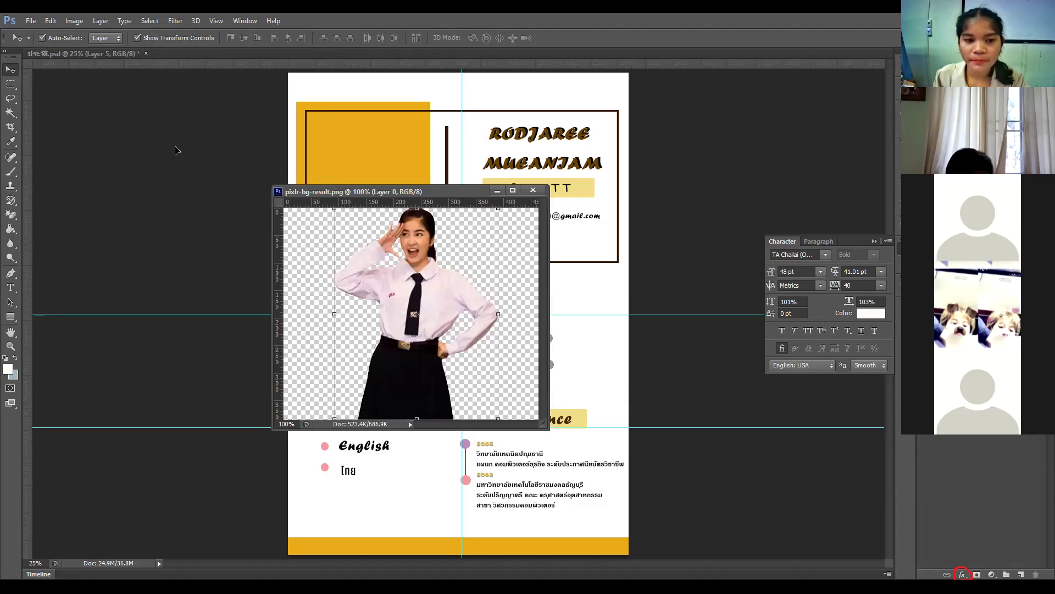
left_click_drag(140, 179, 349, 228)
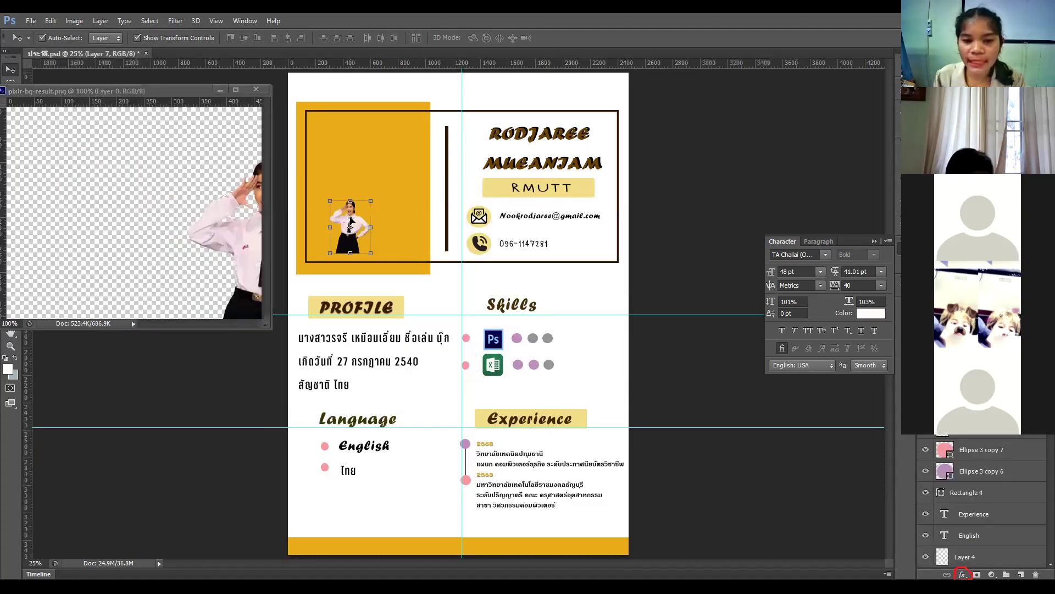
left_click(257, 90)
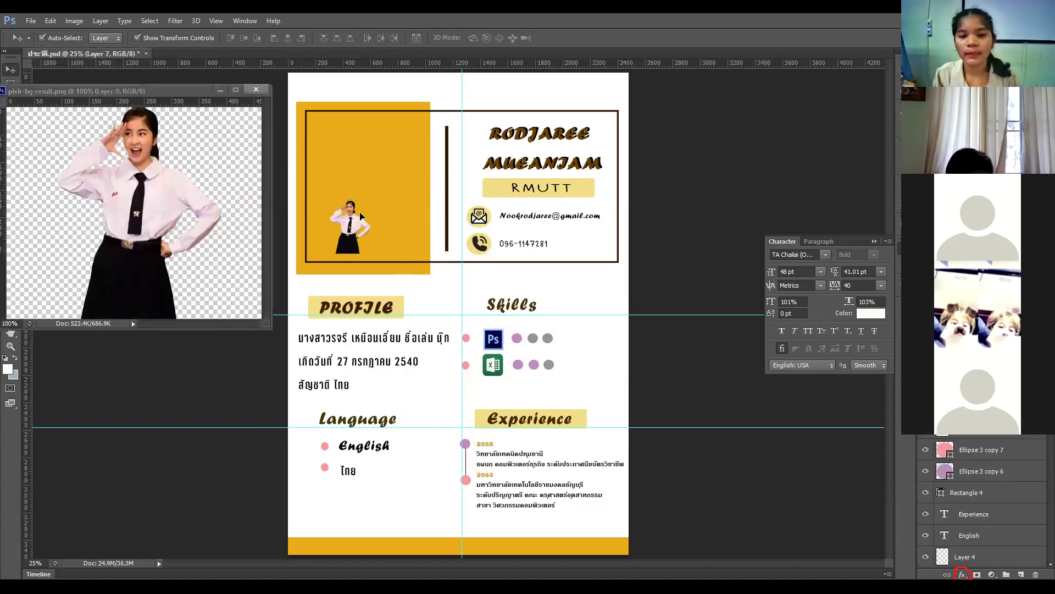
left_click_drag(372, 203, 386, 183)
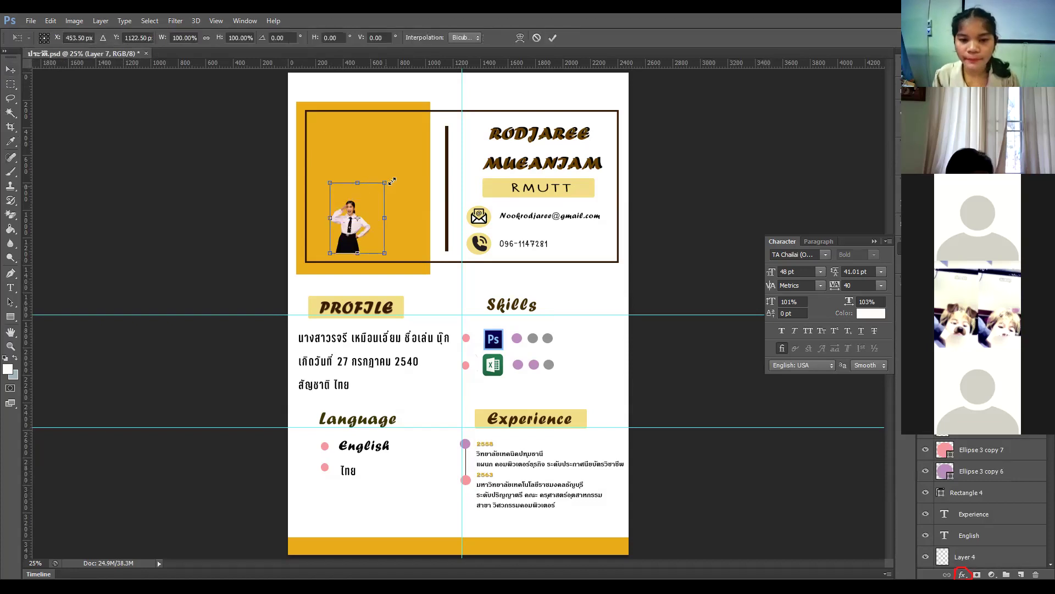
left_click_drag(470, 112, 470, 110)
key("Return")
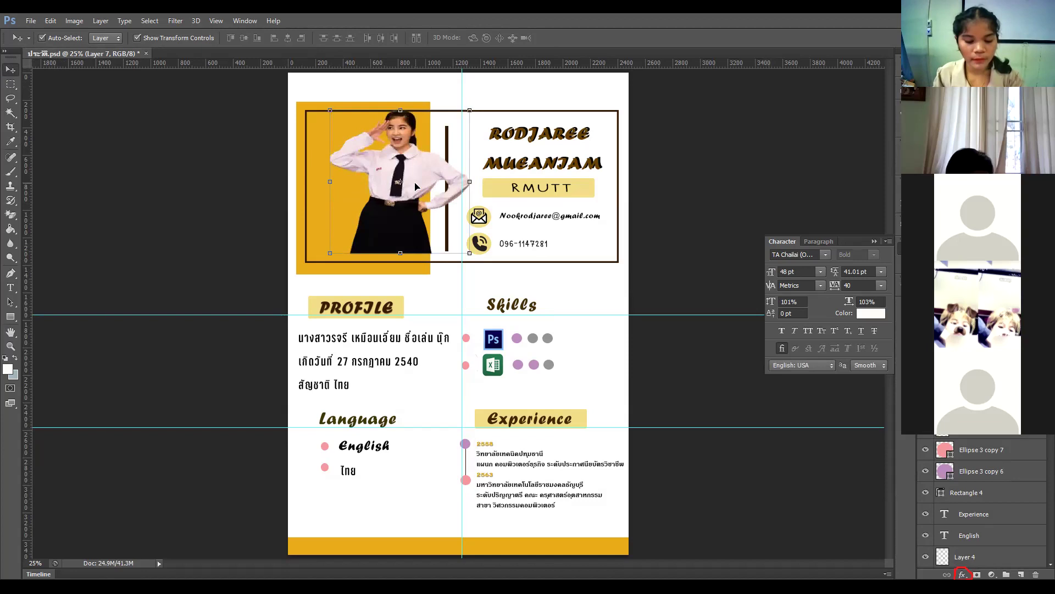
key("ctrl+z")
Scale the portrait proportionally to about 309% and position it over the yellow rectangle, with its lower edge on the header frame.
left_click(371, 201)
left_click_drag(419, 136, 465, 95)
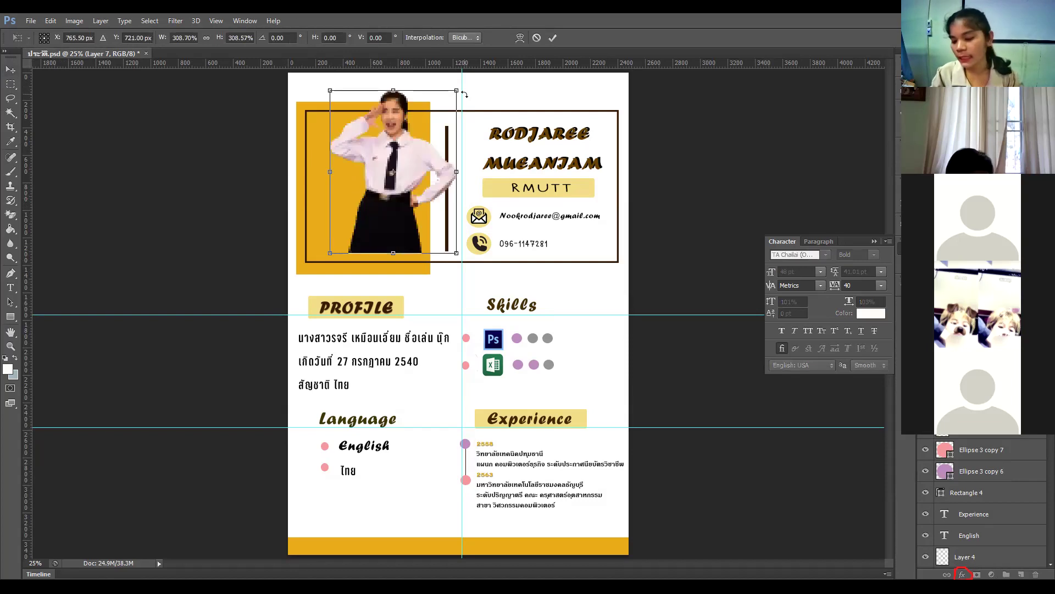
key("Return")
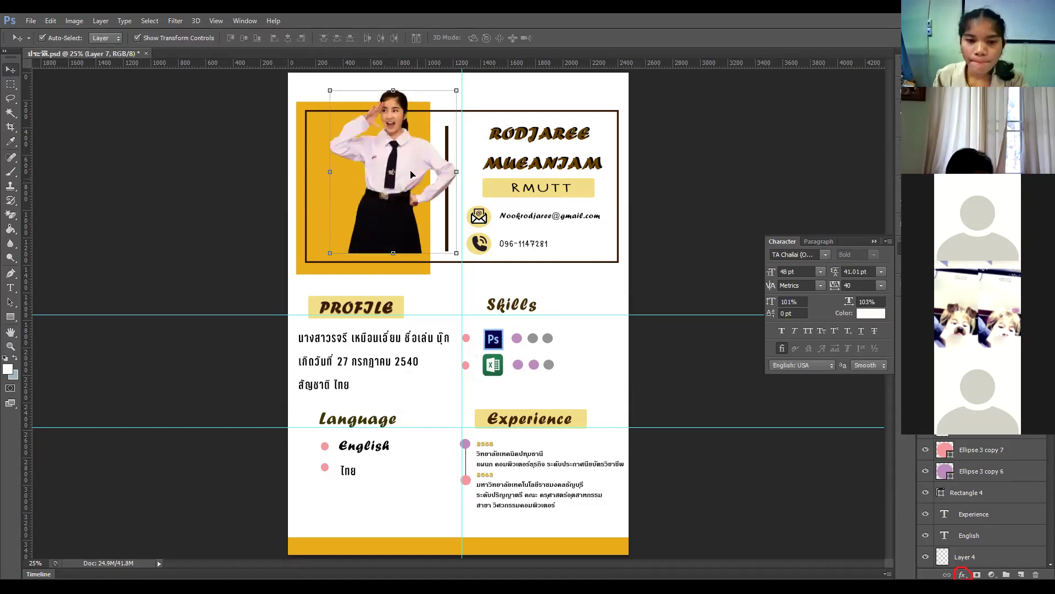
left_click_drag(407, 168, 388, 178)
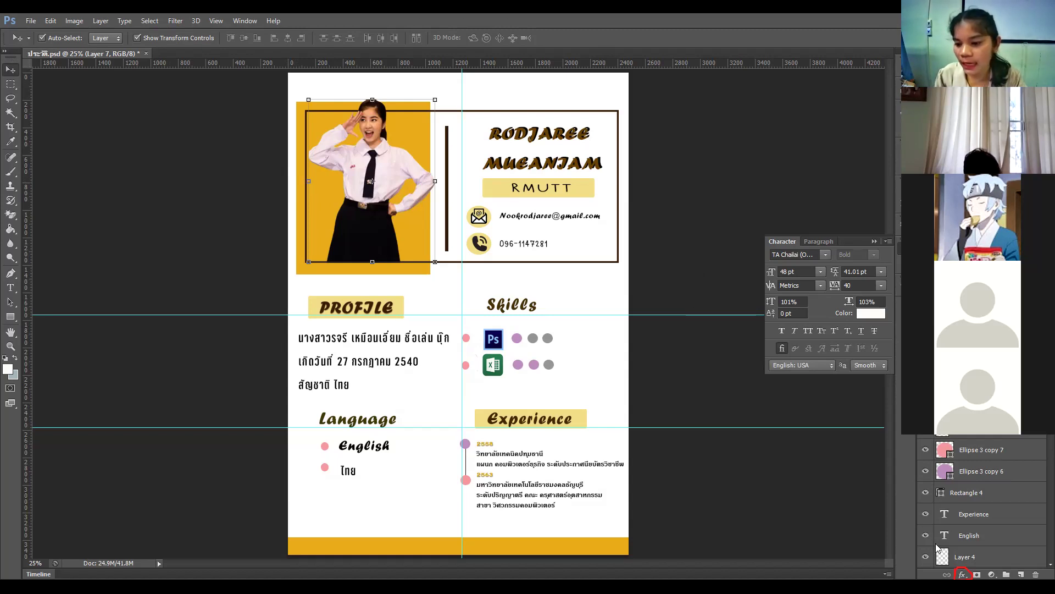
Add a drop shadow to the portrait layer with a distance of 48 px and 30% opacity.
left_click(964, 574)
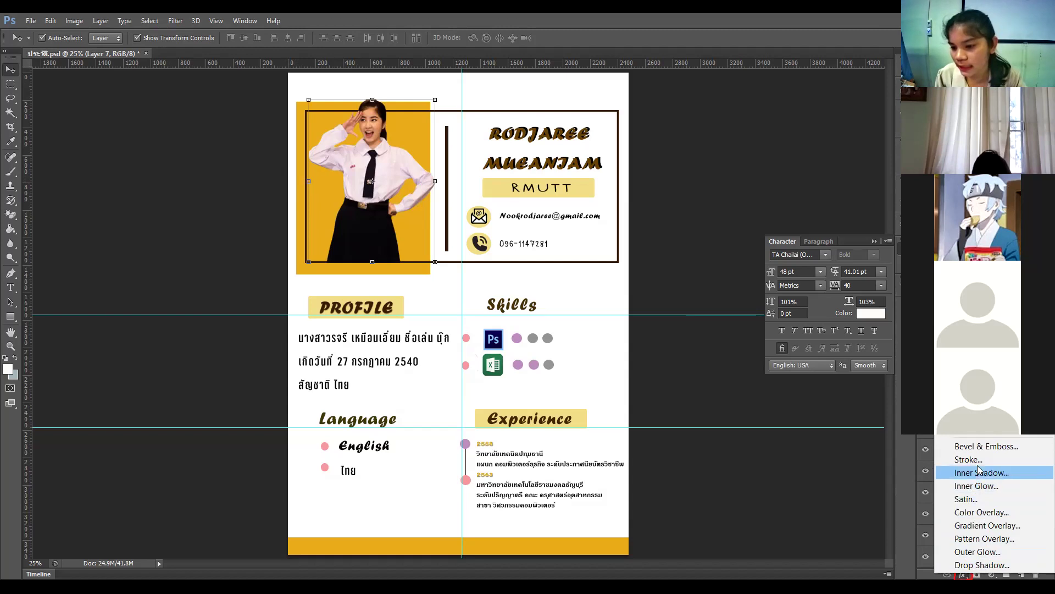
left_click(983, 566)
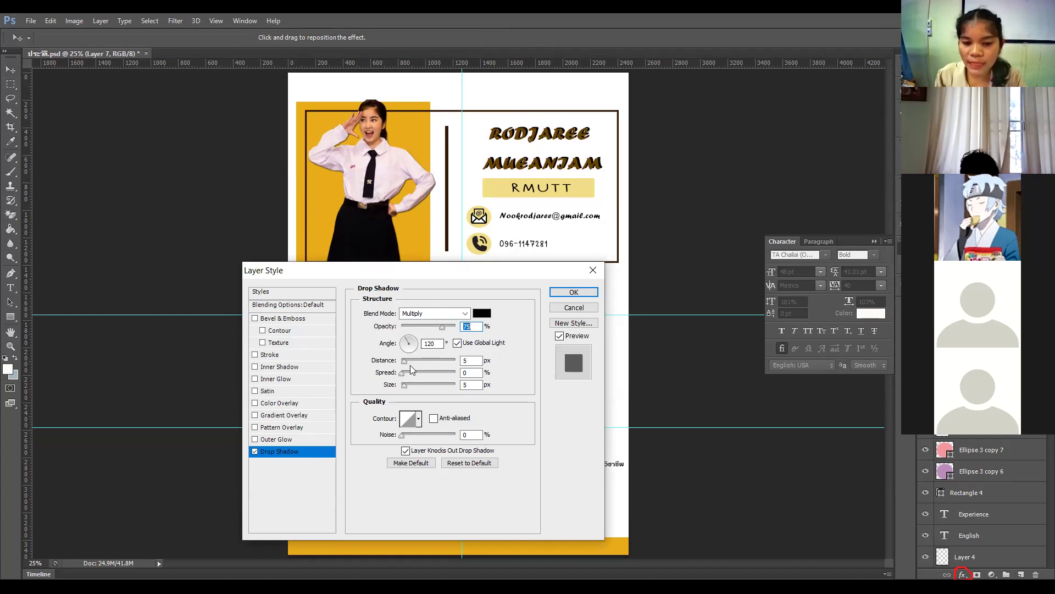
left_click_drag(404, 360, 428, 364)
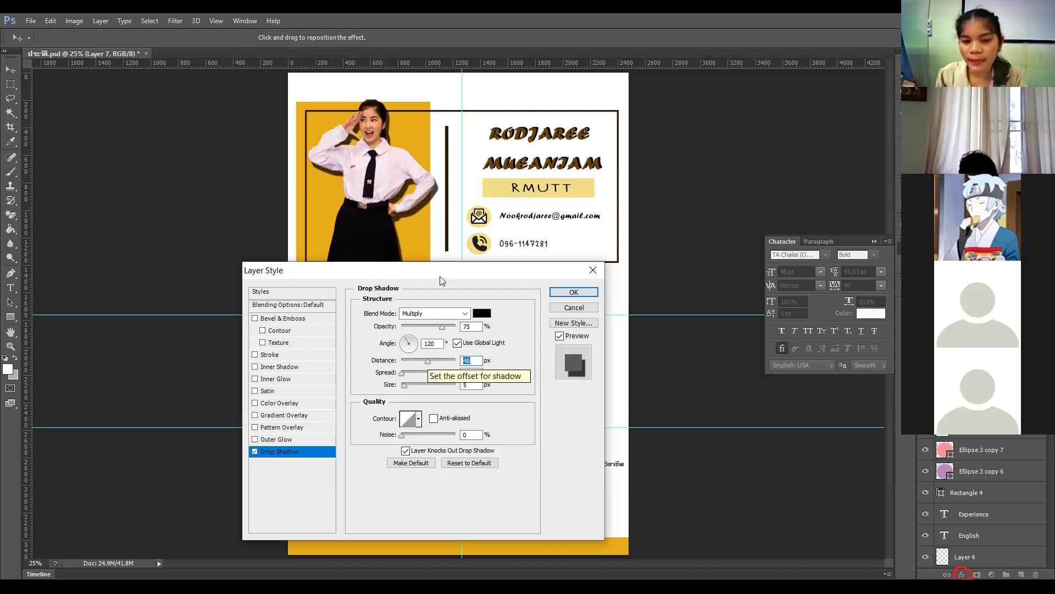
left_click_drag(442, 277, 442, 335)
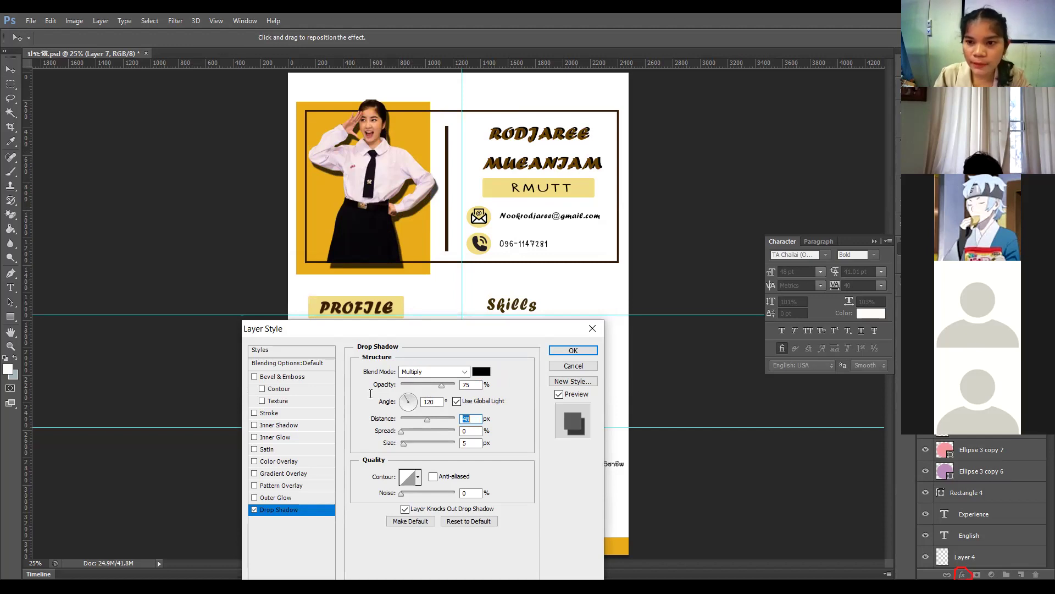
left_click_drag(372, 388, 395, 392)
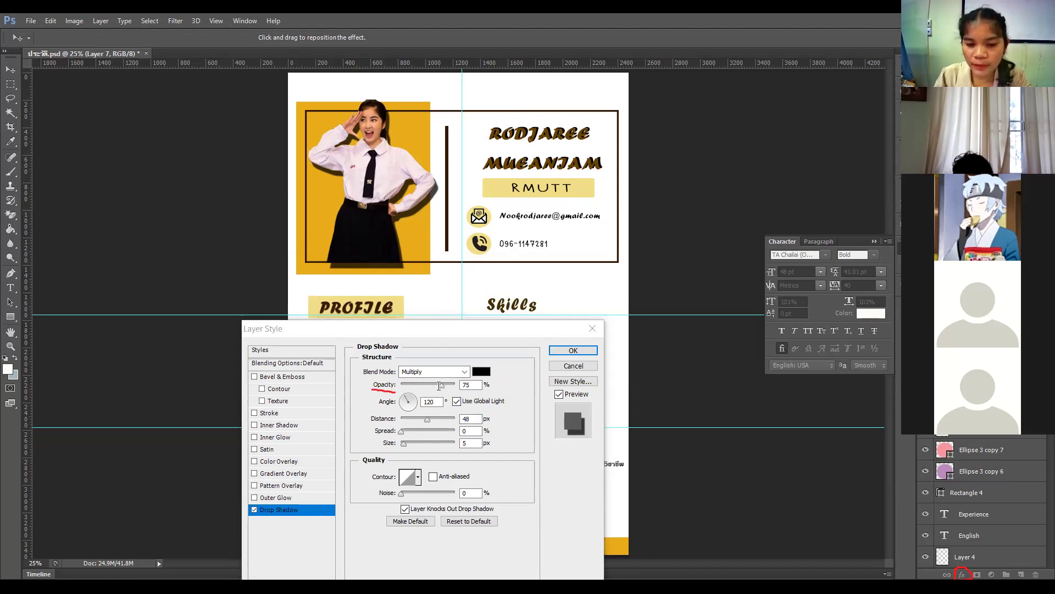
left_click_drag(441, 386, 418, 392)
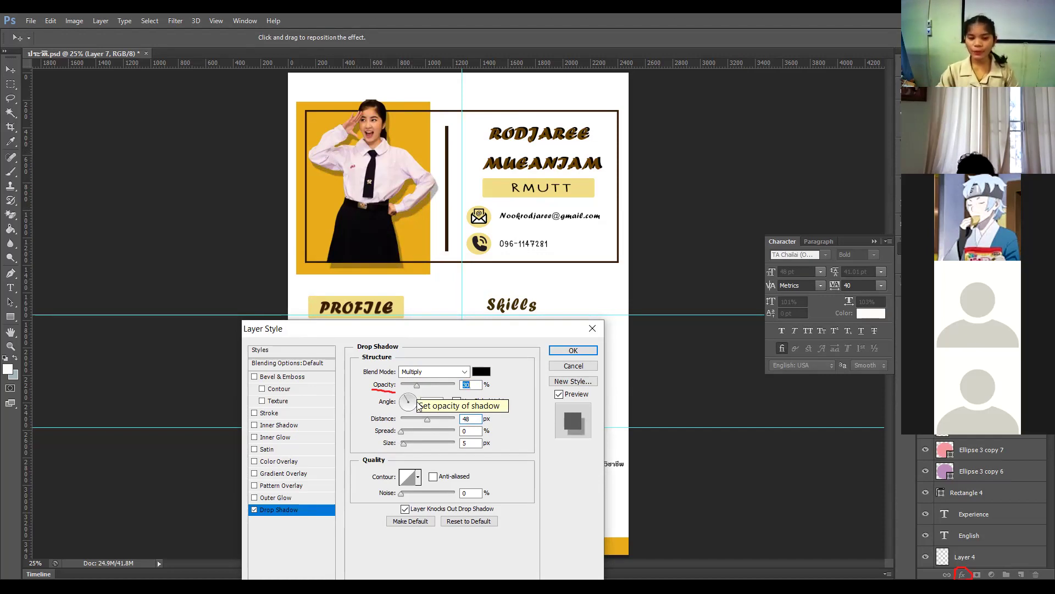
Enable a stroke on the portrait and reduce the drop shadow's size to 0 px.
left_click(254, 414)
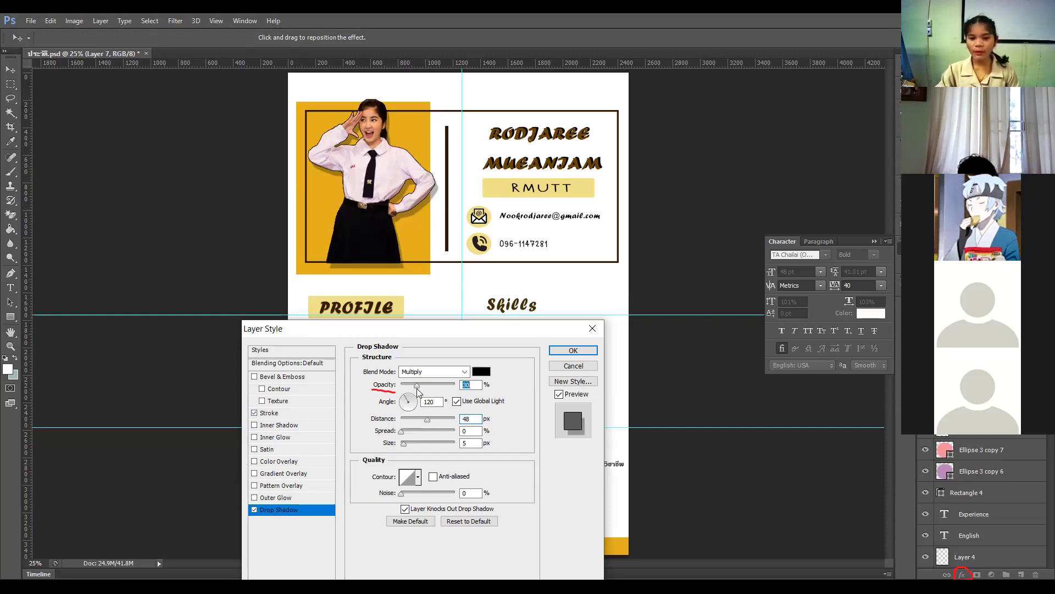
left_click_drag(401, 431, 387, 462)
left_click(402, 443)
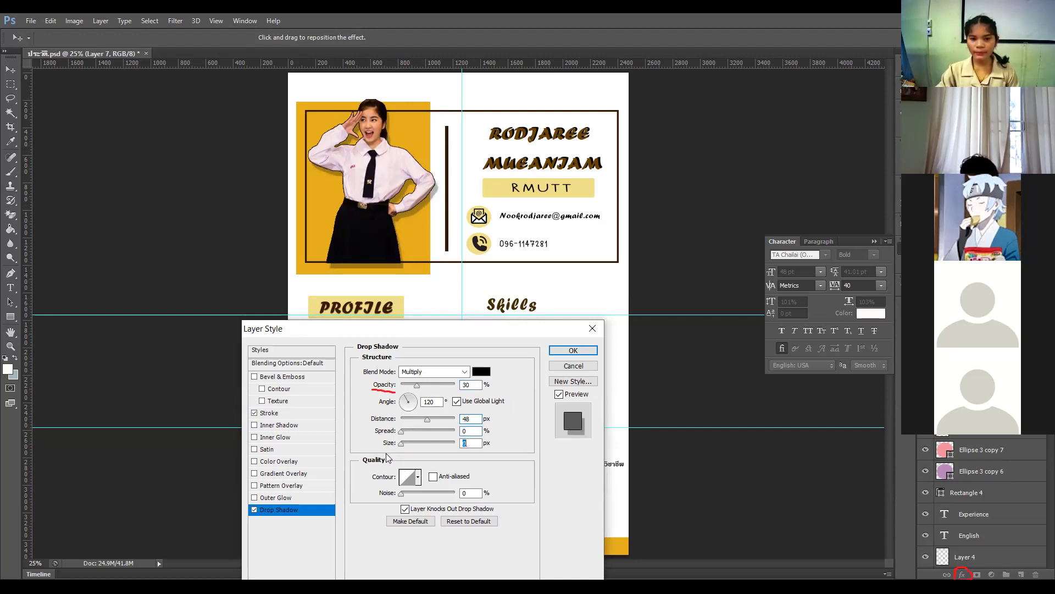
Try the portrait's stroke at about 69% opacity, then turn it off and apply the layer style with only the drop shadow.
left_click(286, 411)
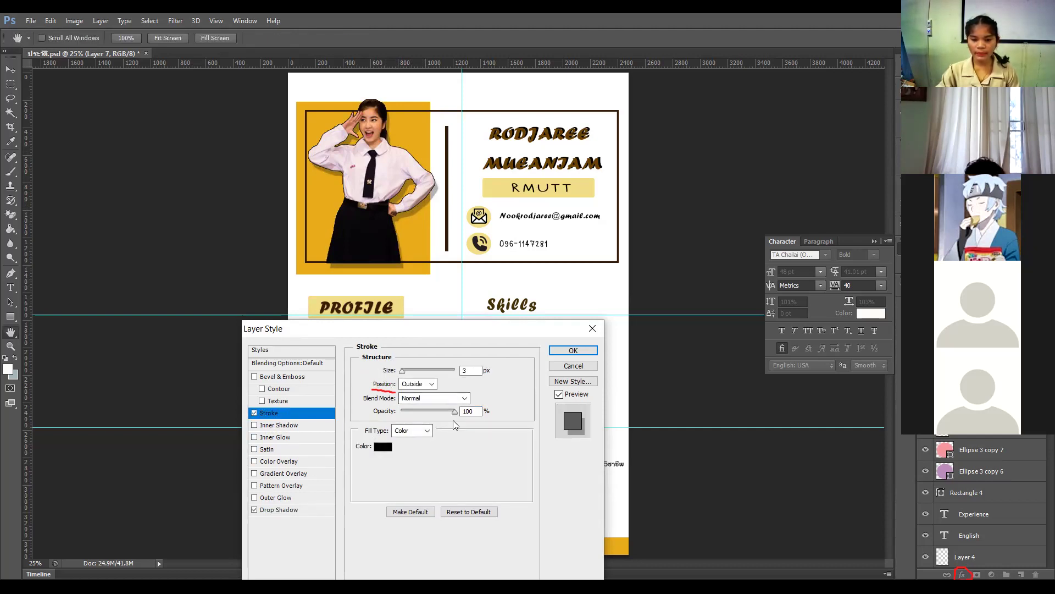
mouse_move(454, 411)
left_mouse_down()
mouse_move(432, 412)
mouse_move(438, 423)
left_mouse_up()
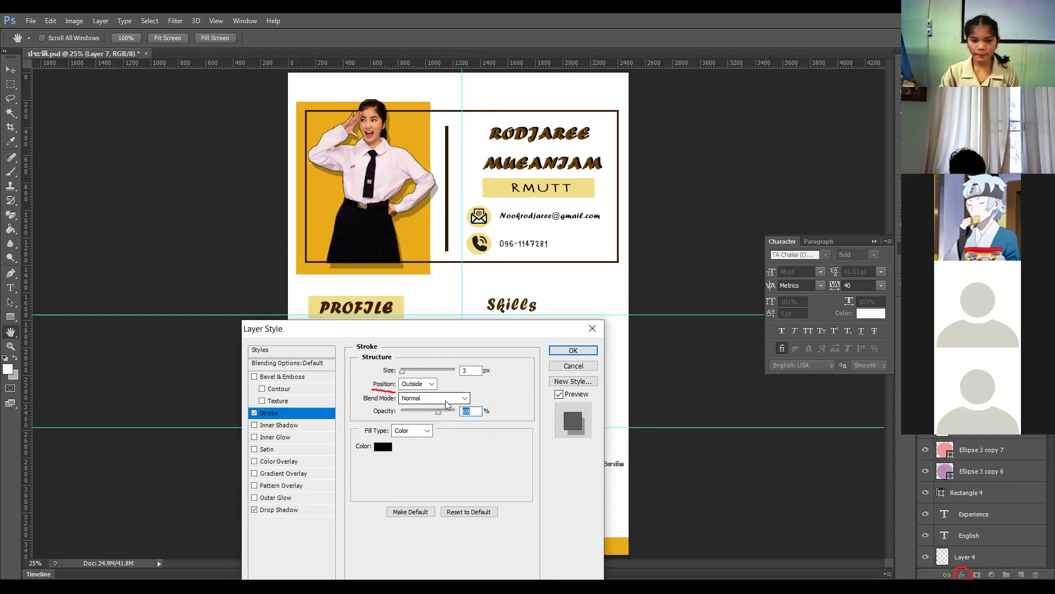
left_click(254, 412)
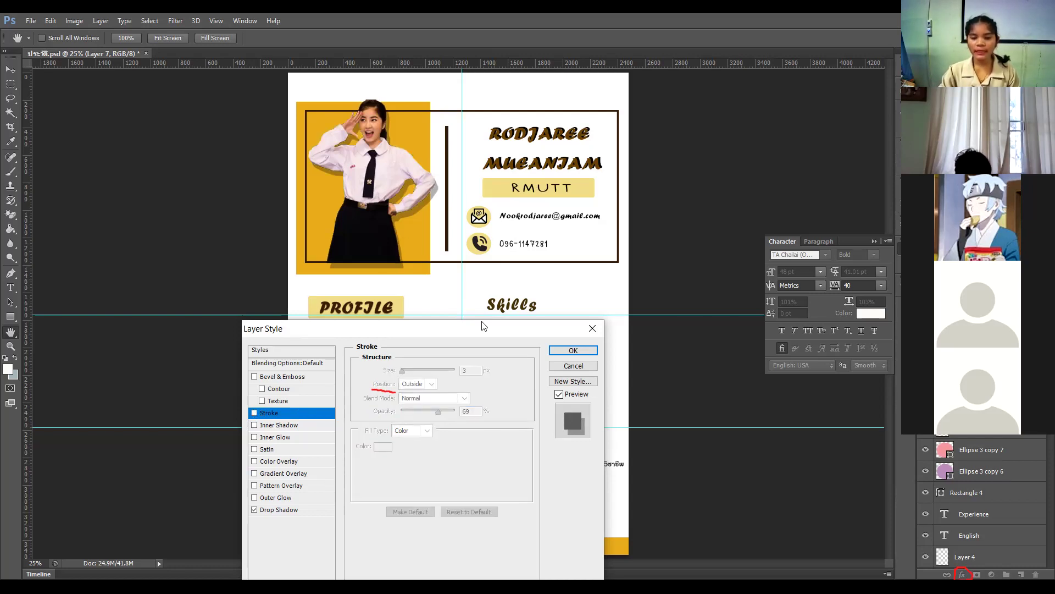
left_click(553, 352)
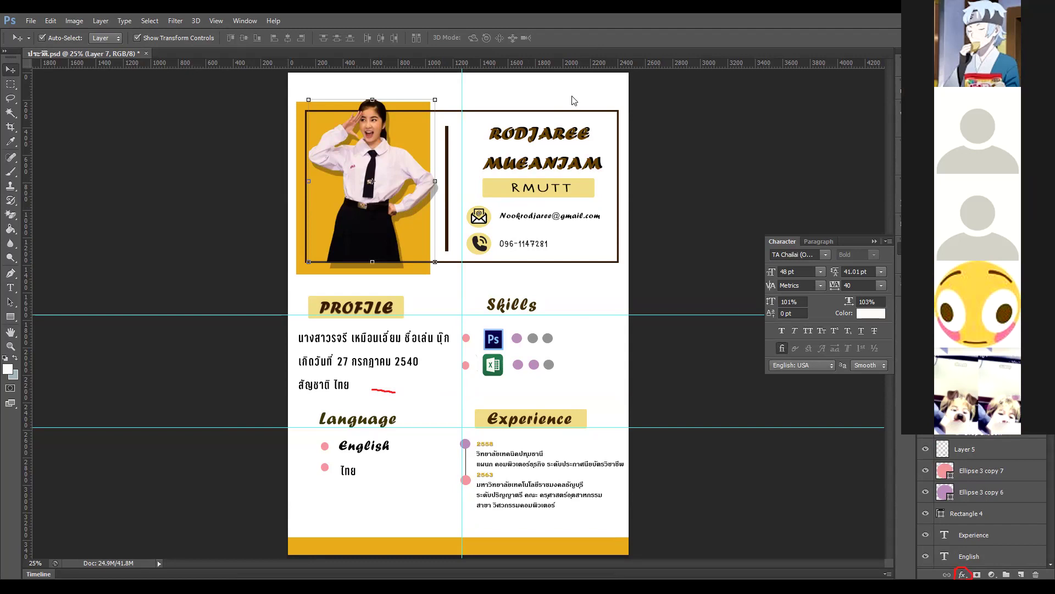
Switch to the LINE image viewer and display the QR code image.
left_click(395, 404)
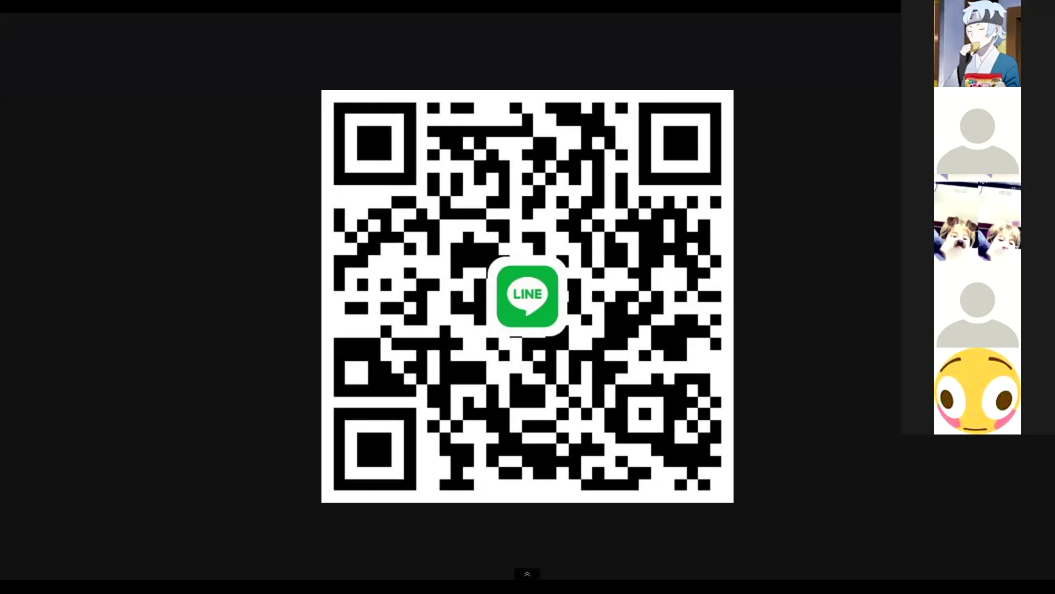
mouse_move(727, 77)
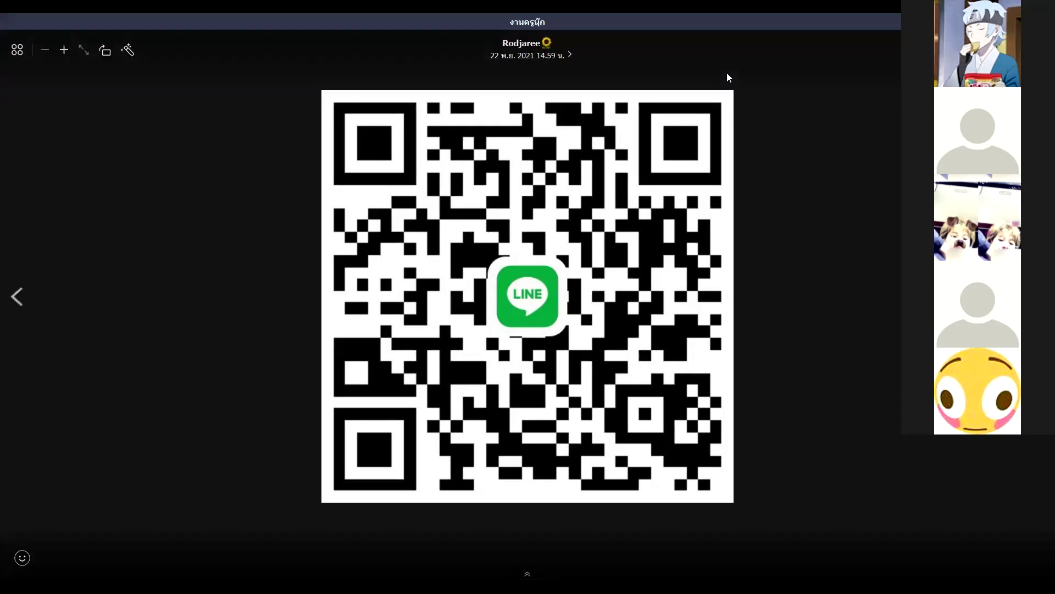